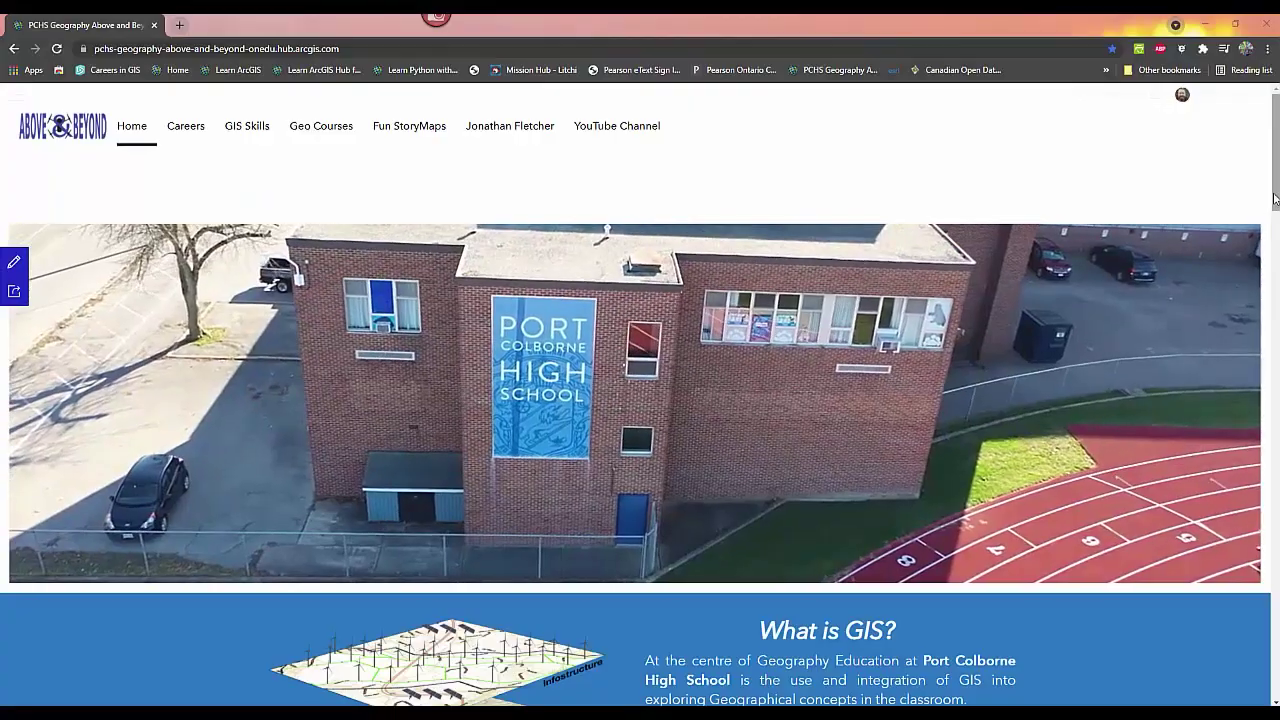
Scroll the PCHS Geography home page, view the Careers and GIS Skills pages, then reach the Classes site.
{"action": "left_click_drag", "start_coordinate": [1274, 199], "coordinate": [1275, 466]}
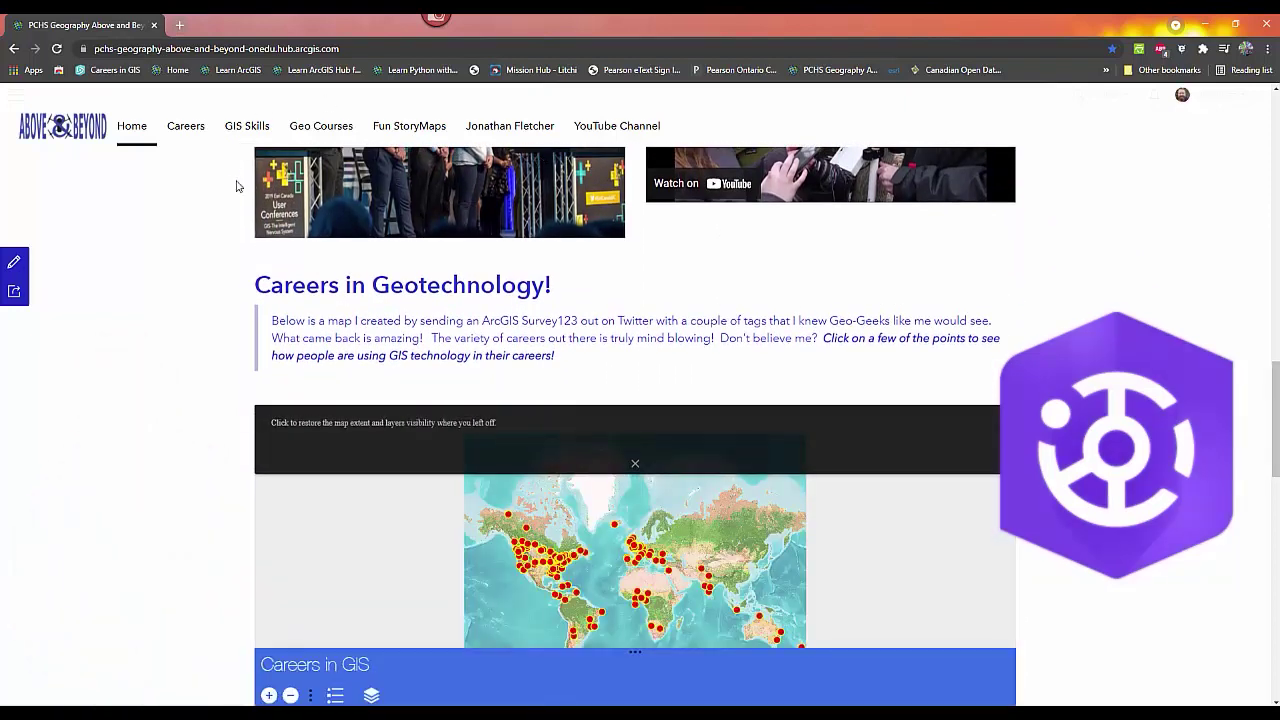
{"action": "left_click", "coordinate": [199, 136]}
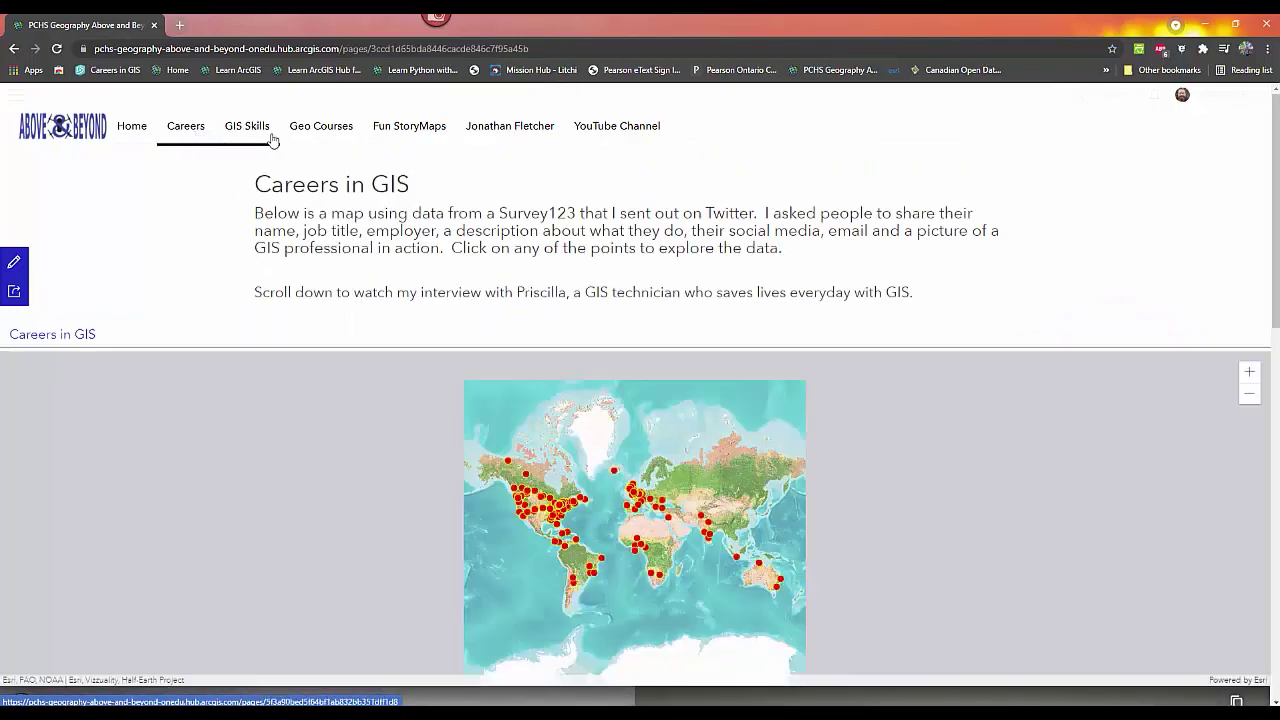
{"action": "left_click", "coordinate": [258, 137]}
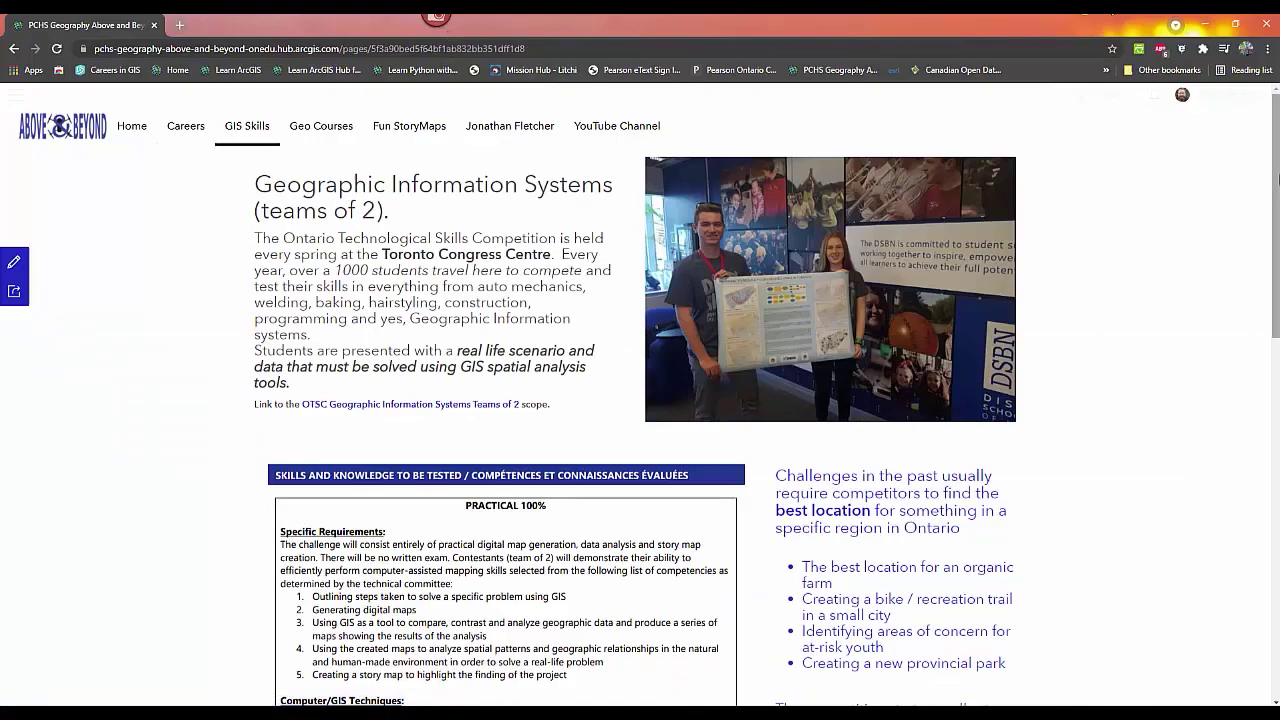
{"action": "left_click_drag", "start_coordinate": [1278, 178], "coordinate": [1268, 270]}
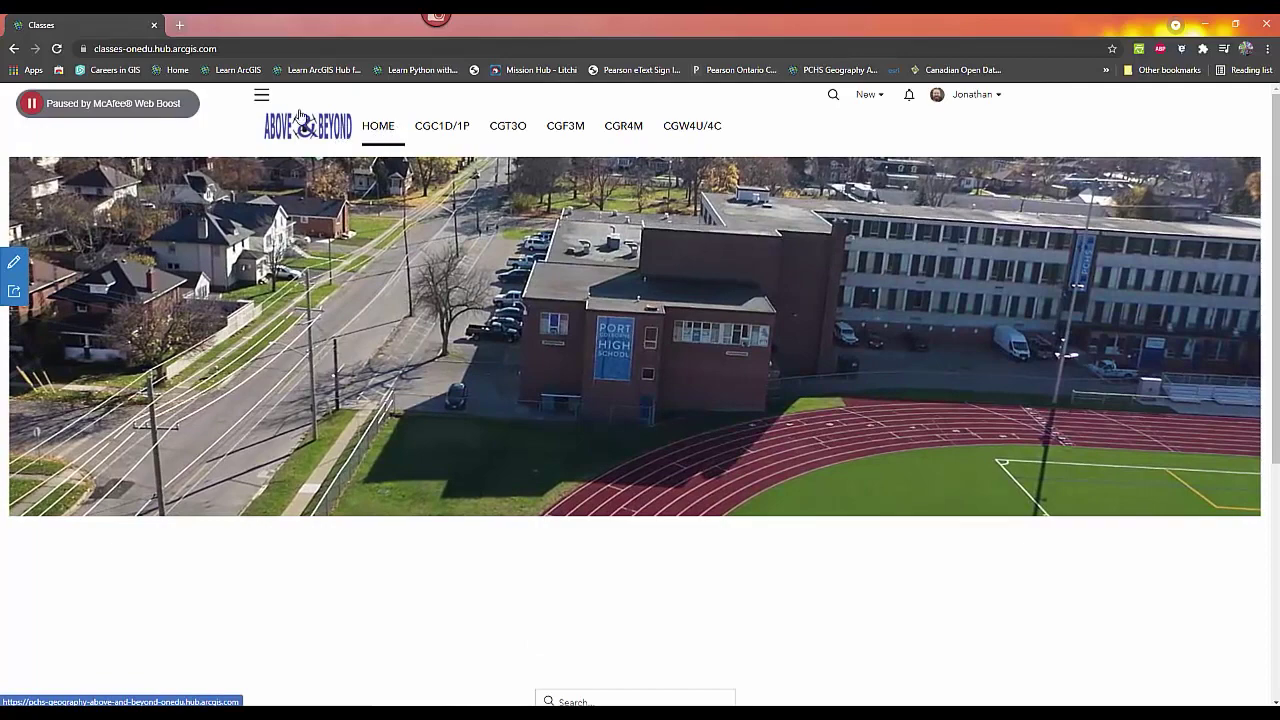
Go back to the PCHS Geography site and view its Fun StoryMaps and profile pages.
{"action": "left_click", "coordinate": [13, 50]}
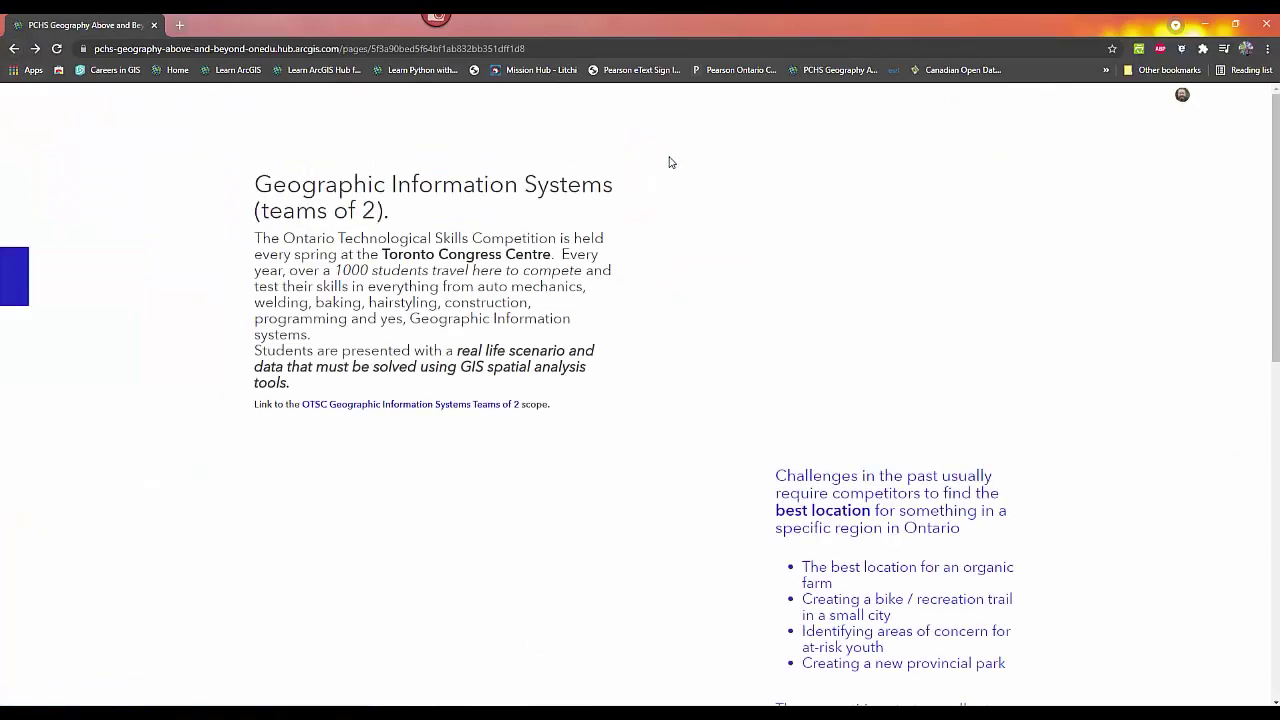
{"action": "left_click", "coordinate": [427, 136]}
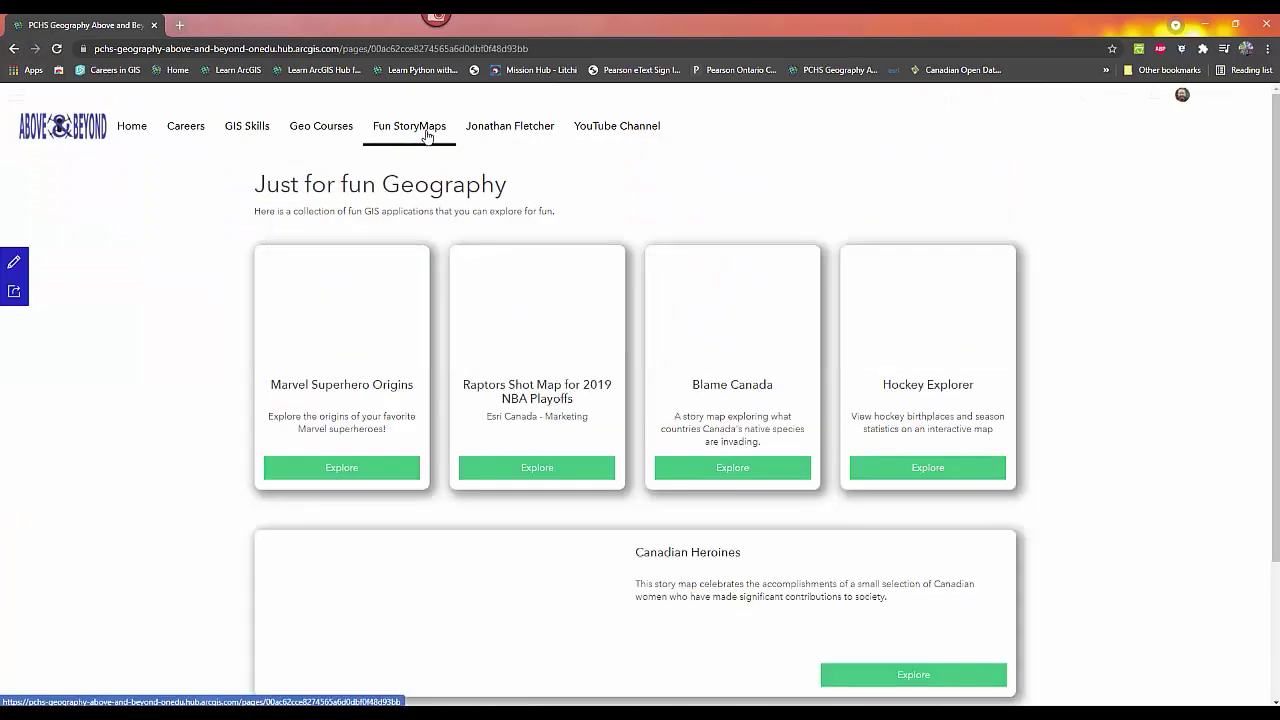
{"action": "left_click", "coordinate": [521, 132]}
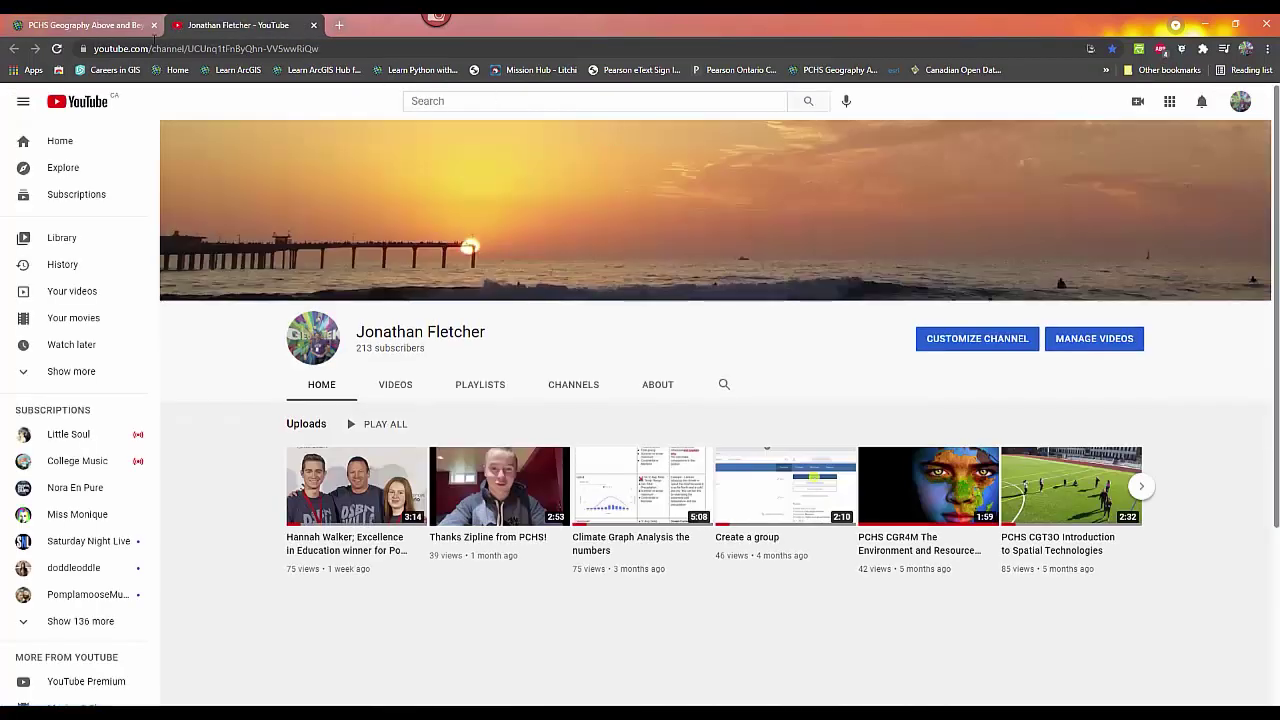
Return to the PCHS Geography tab and scroll down through its home page.
{"action": "left_click", "coordinate": [85, 24]}
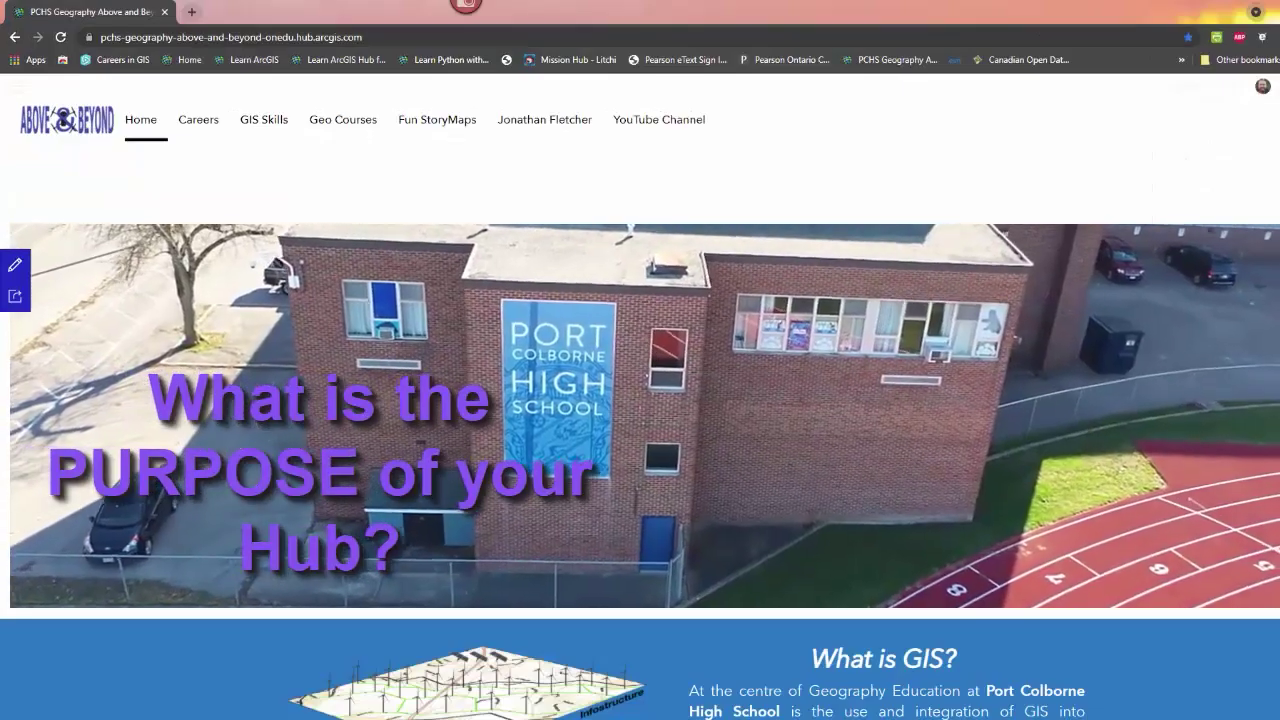
{"action": "scroll", "coordinate": [640, 400], "scroll_direction": "down", "scroll_amount": 5}
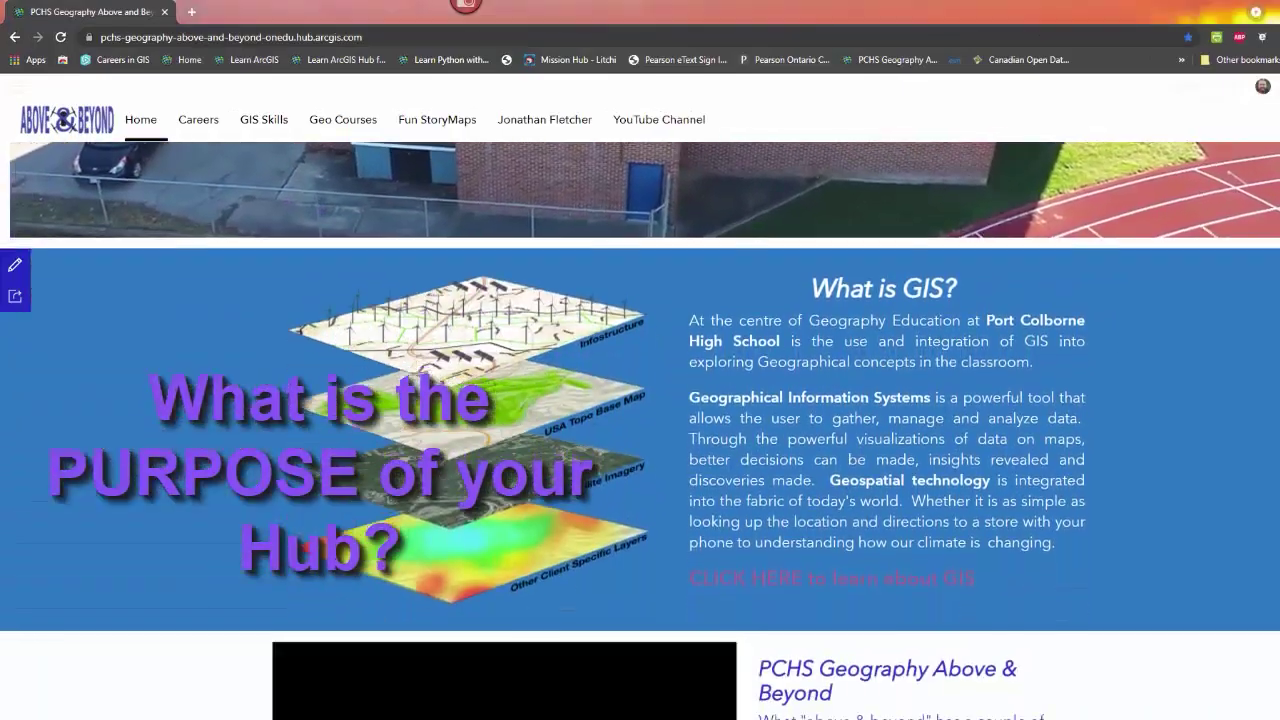
{"action": "scroll", "coordinate": [498, 445], "scroll_direction": "down", "scroll_amount": 3}
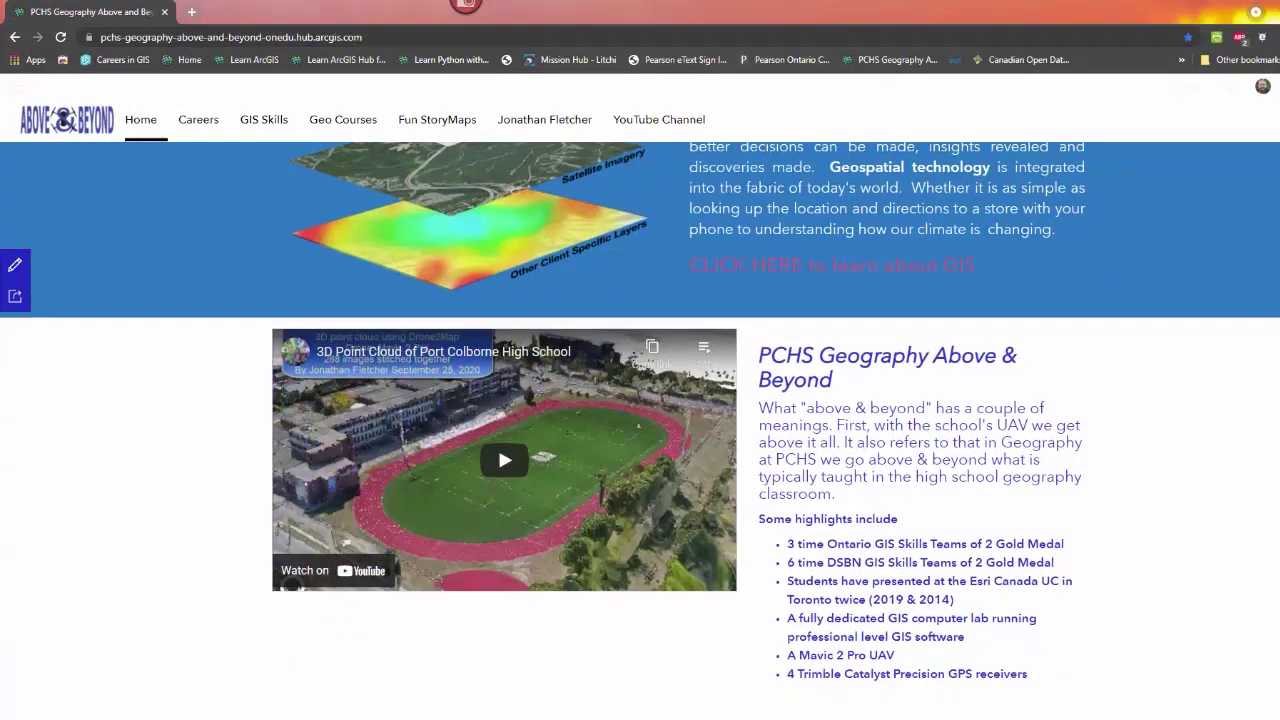
{"action": "scroll", "coordinate": [498, 445], "scroll_direction": "down", "scroll_amount": 3}
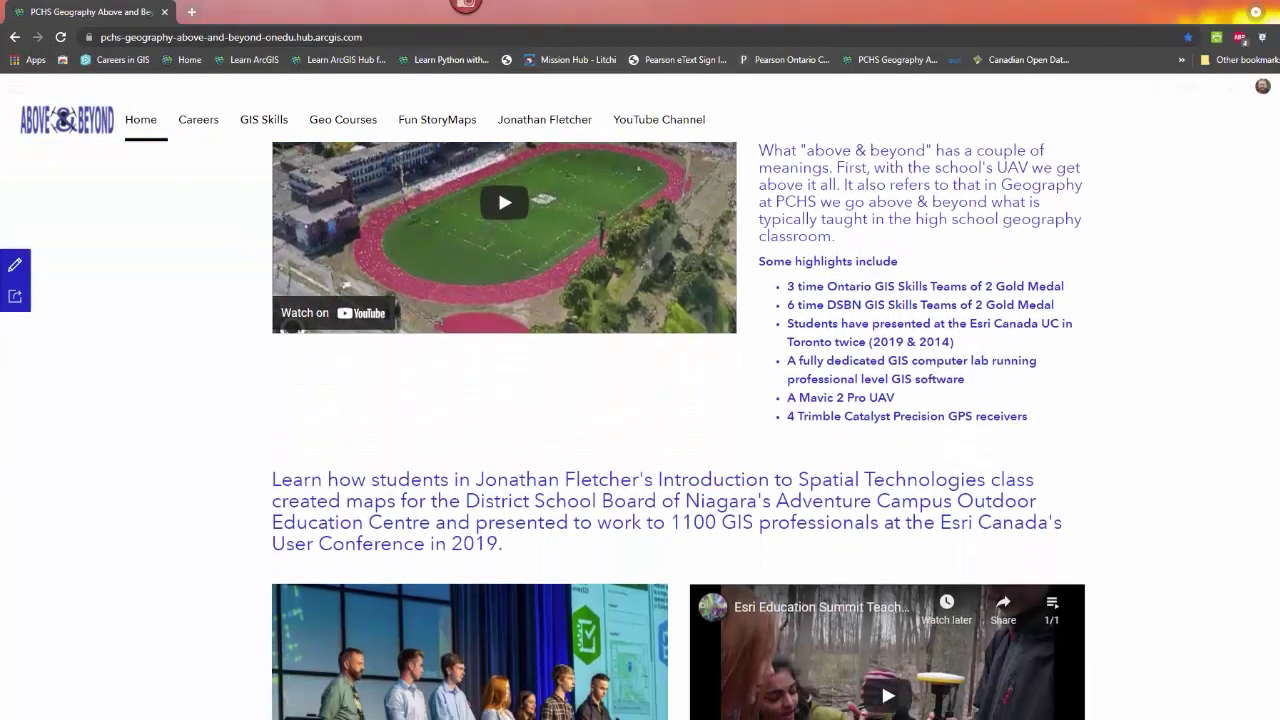
{"action": "scroll", "coordinate": [640, 430], "scroll_direction": "down", "scroll_amount": 3}
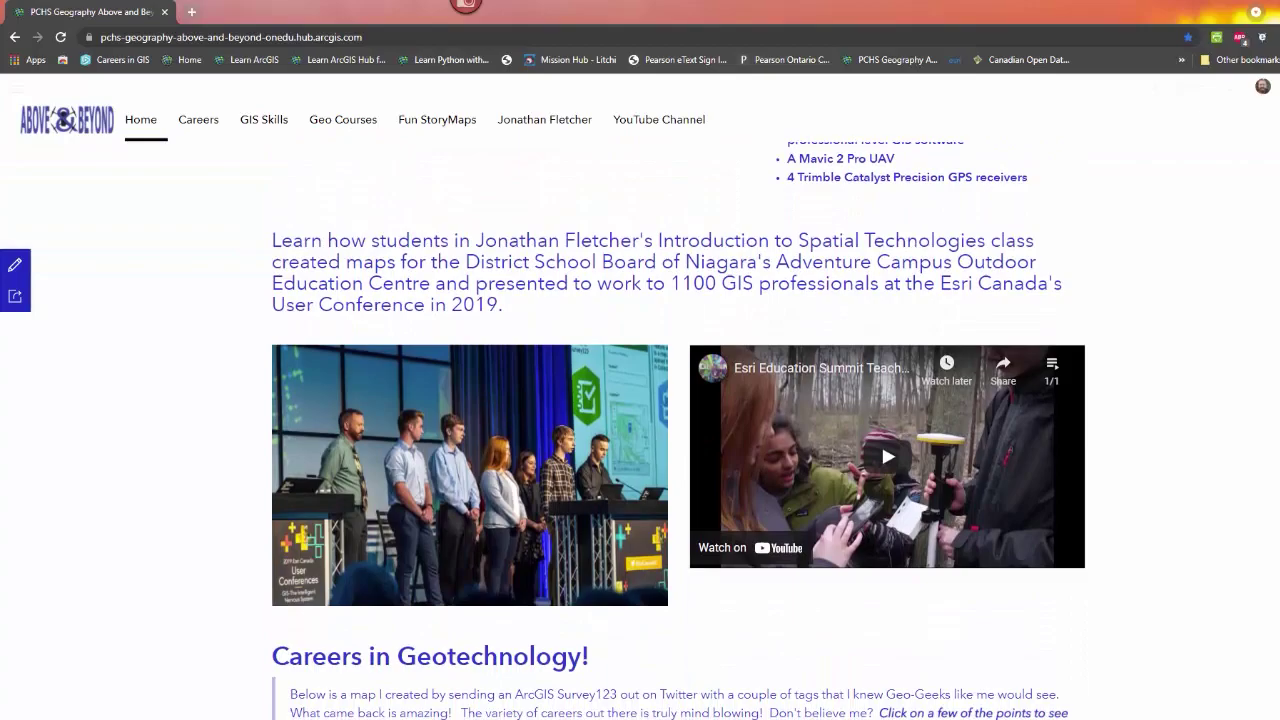
{"action": "scroll", "coordinate": [640, 430], "scroll_direction": "down", "scroll_amount": 3}
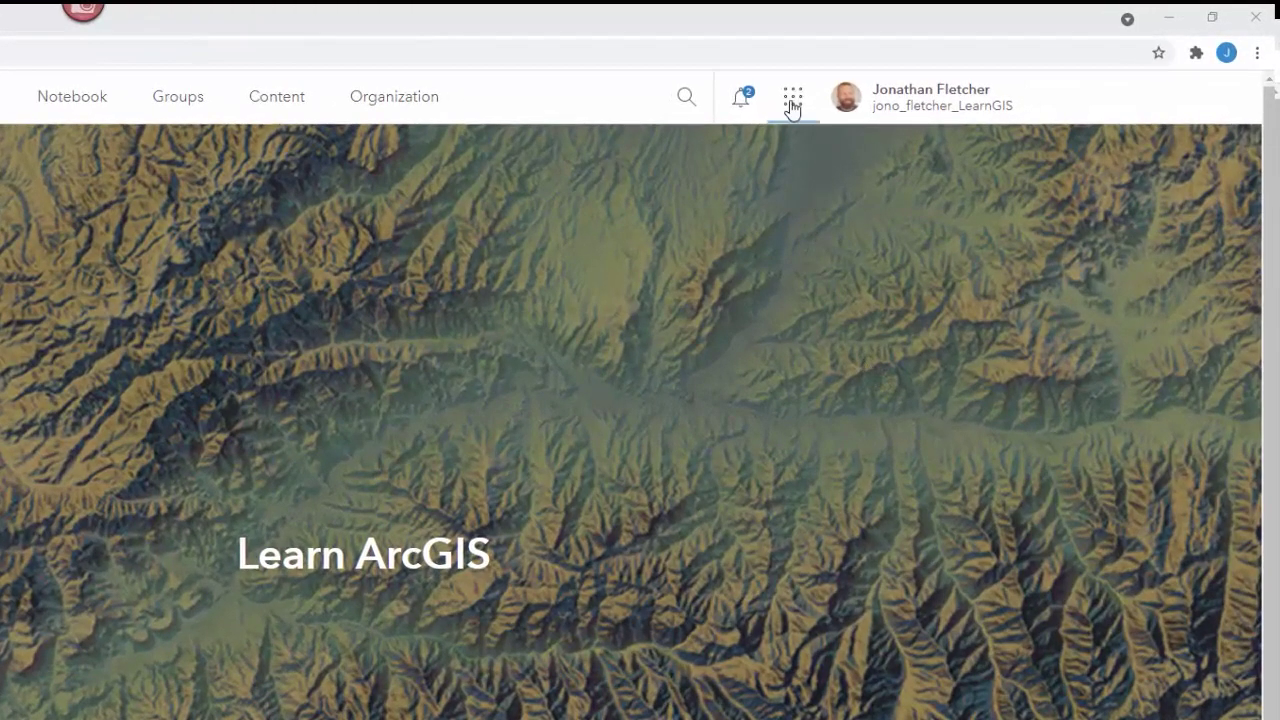
Switch from ArcGIS Online to Hub using the app launcher.
{"action": "left_click", "coordinate": [792, 104]}
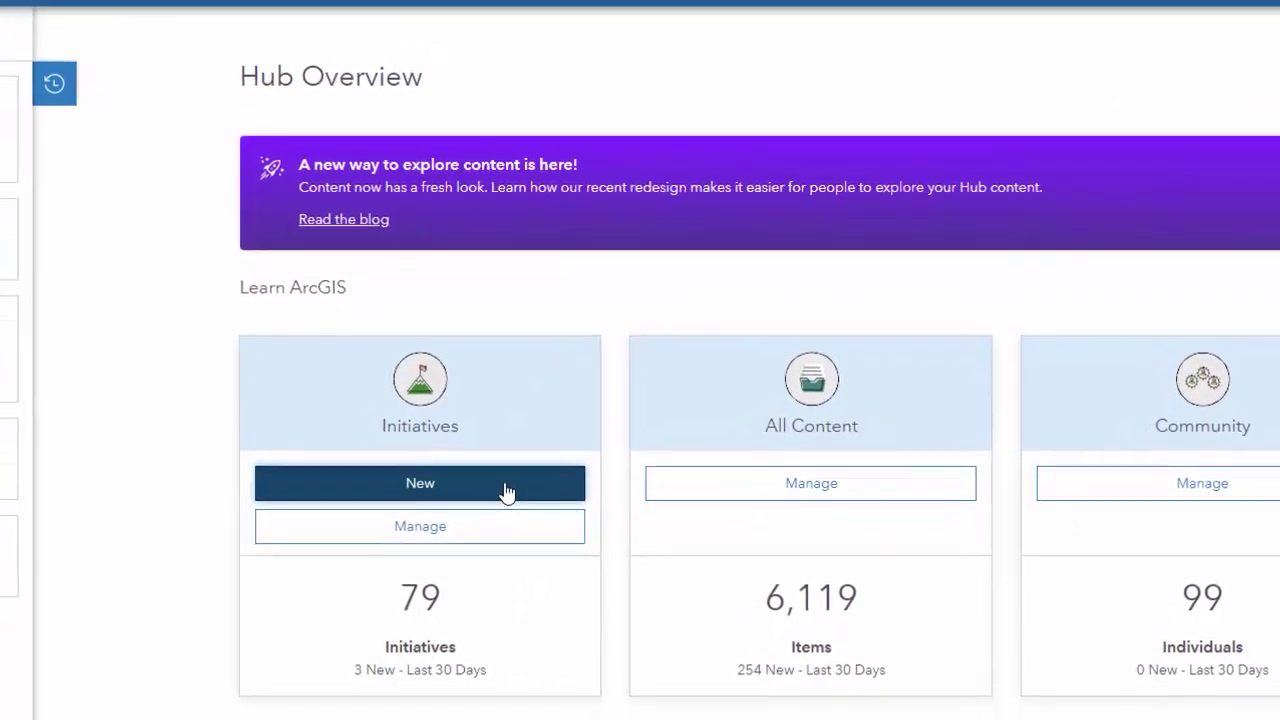
Create a new initiative named 'Hub Demonstration'.
{"action": "left_click", "coordinate": [520, 512]}
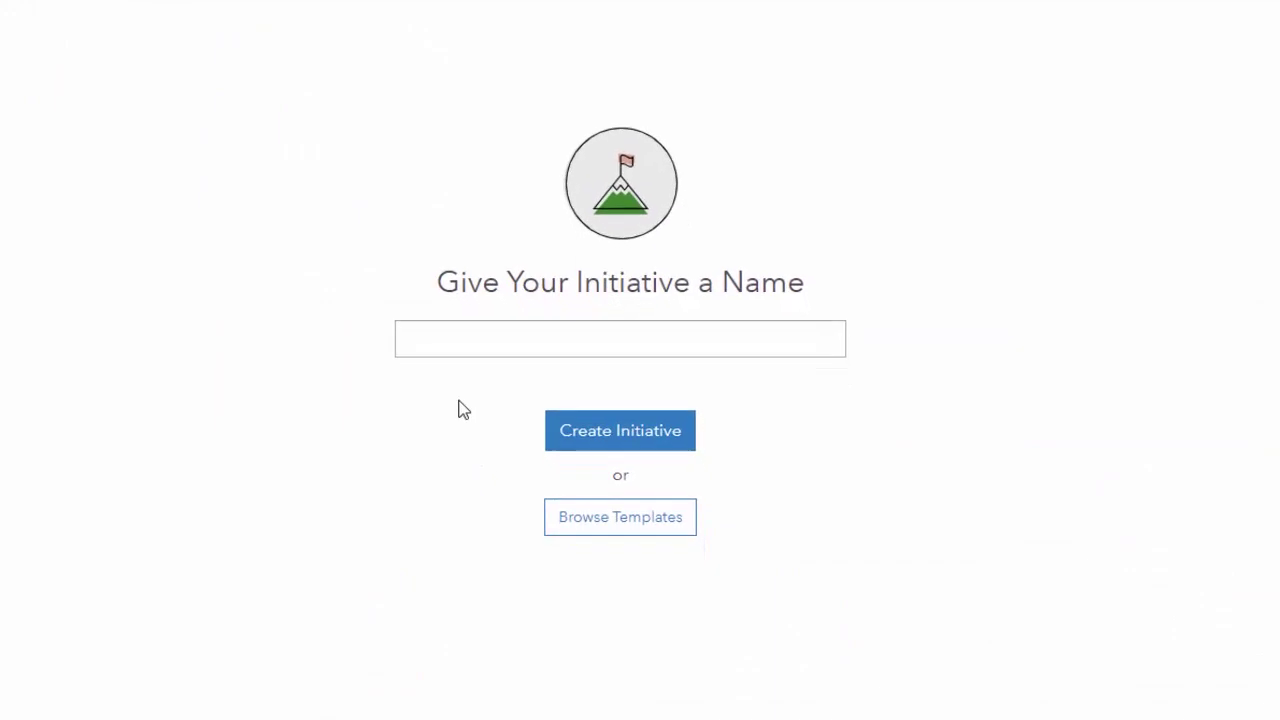
{"action": "left_click", "coordinate": [498, 376]}
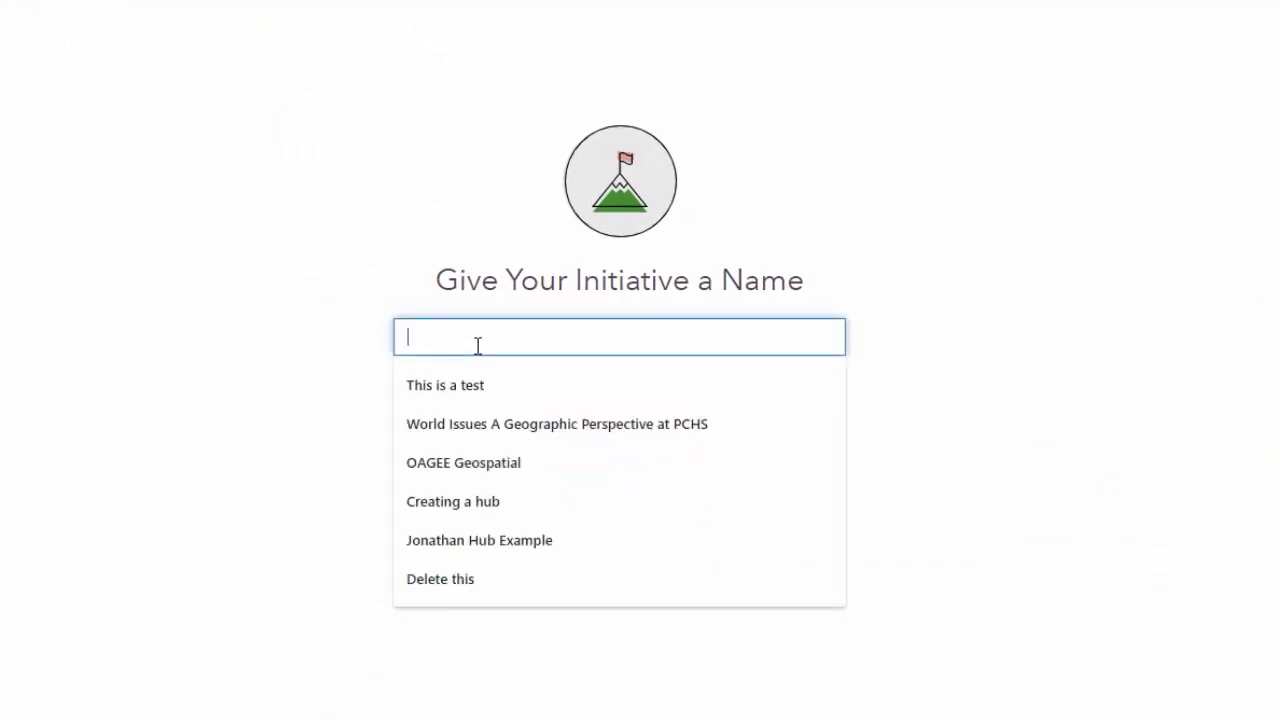
{"action": "type", "text": "Hub Demo"}
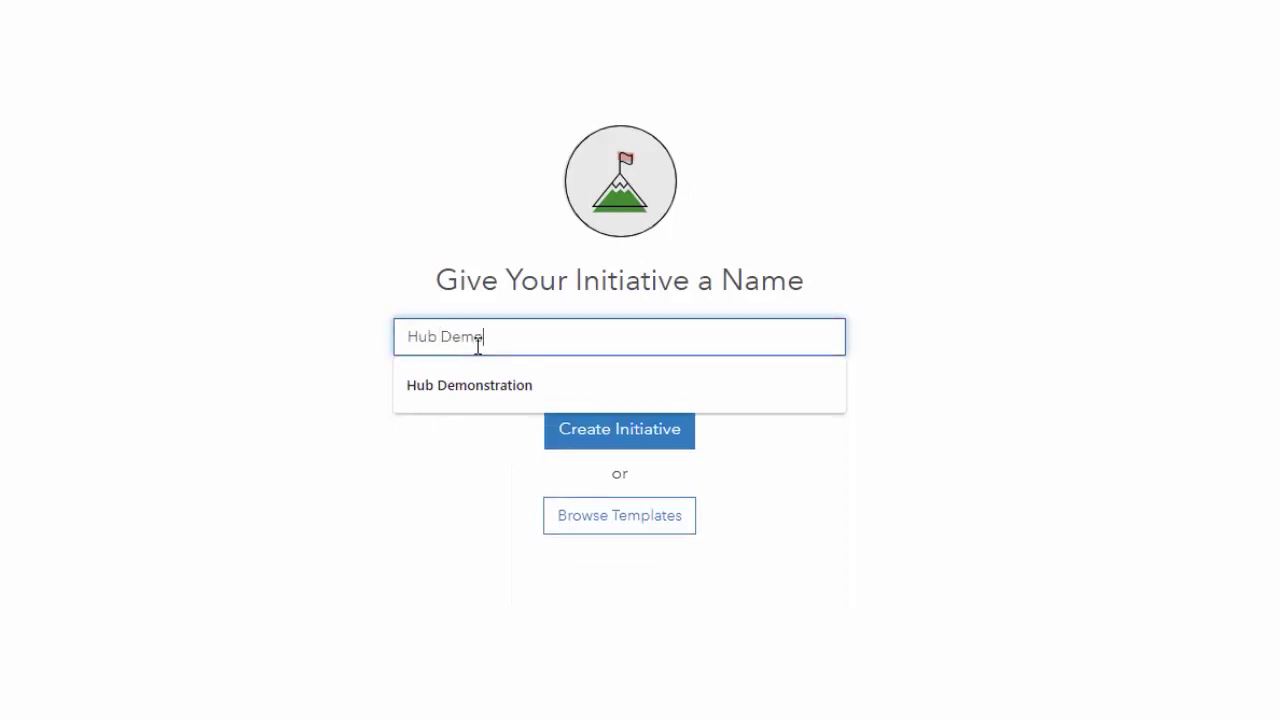
{"action": "type", "text": "nstration"}
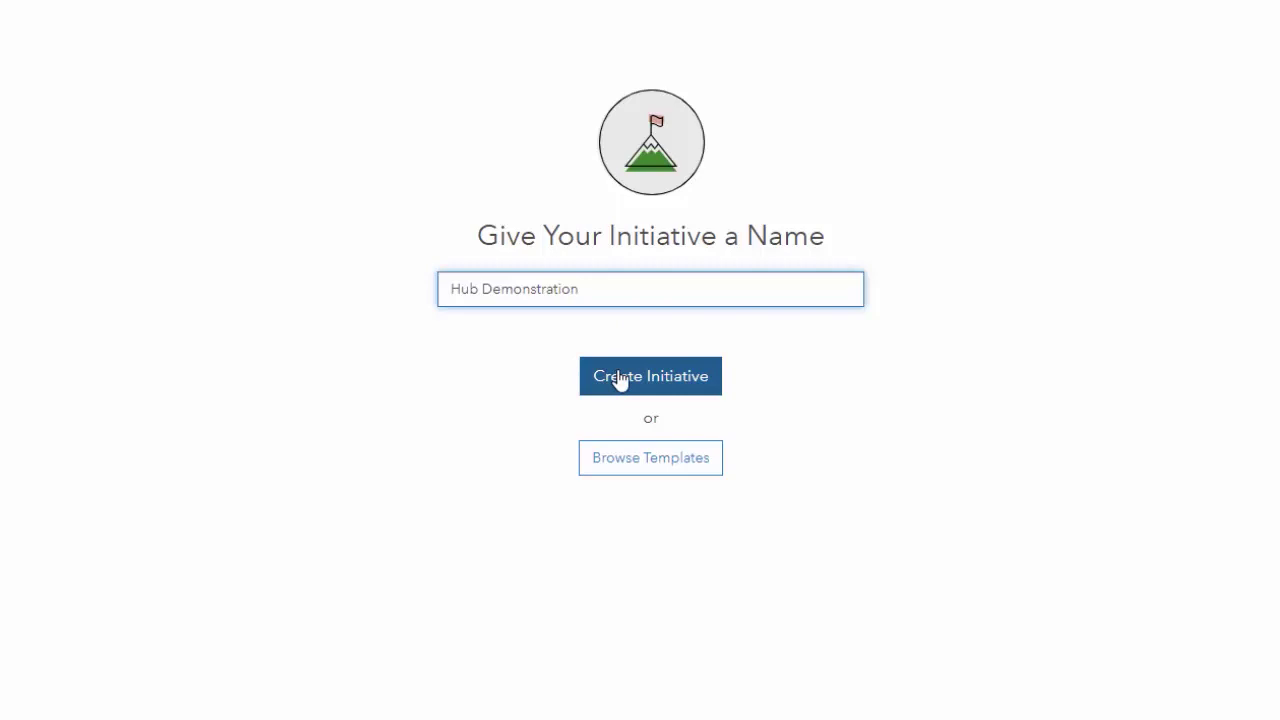
{"action": "left_click", "coordinate": [620, 380]}
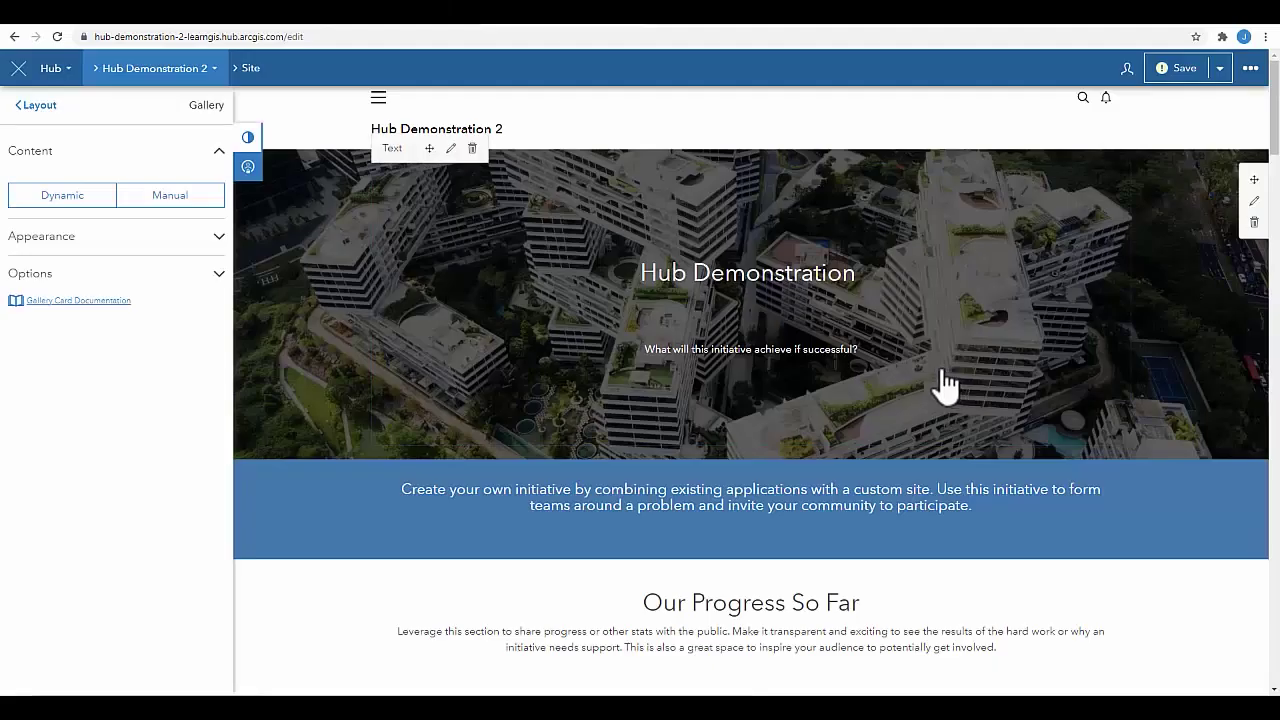
Pick up the Our Progress So Far row and drop it back in place.
{"action": "scroll", "coordinate": [945, 383], "scroll_direction": "down", "scroll_amount": 3}
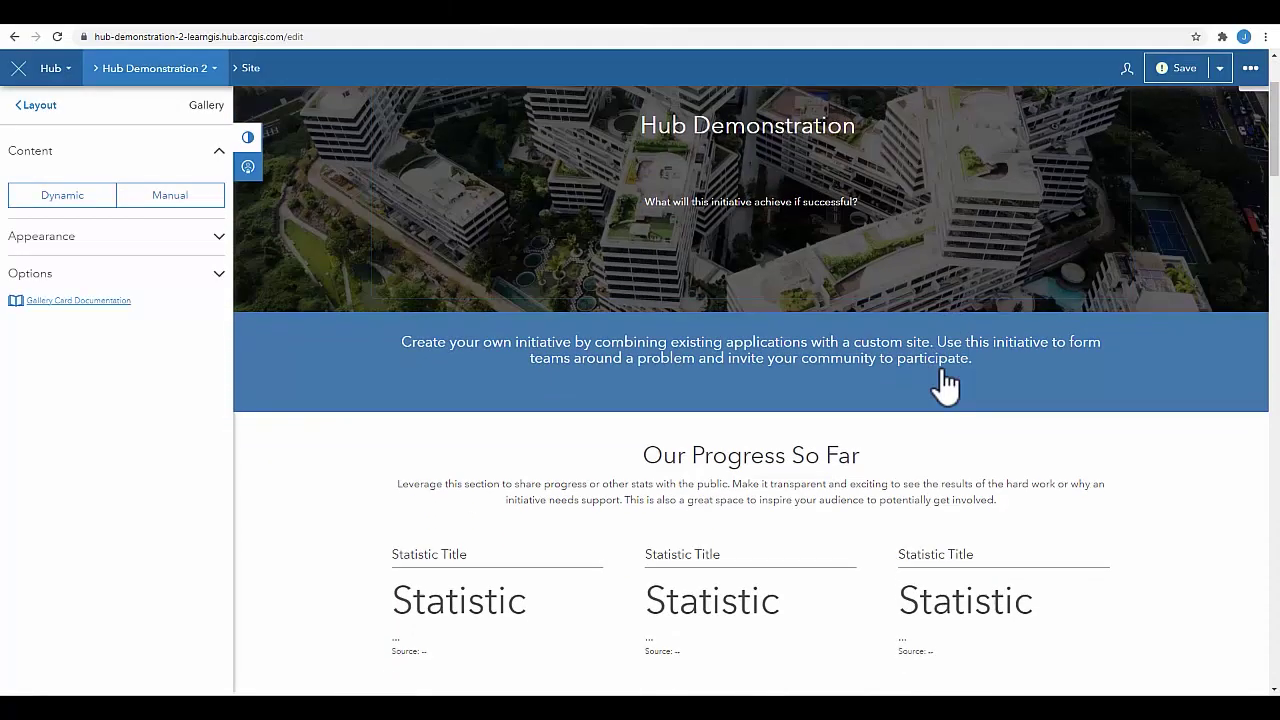
{"action": "scroll", "coordinate": [945, 383], "scroll_direction": "down", "scroll_amount": 2}
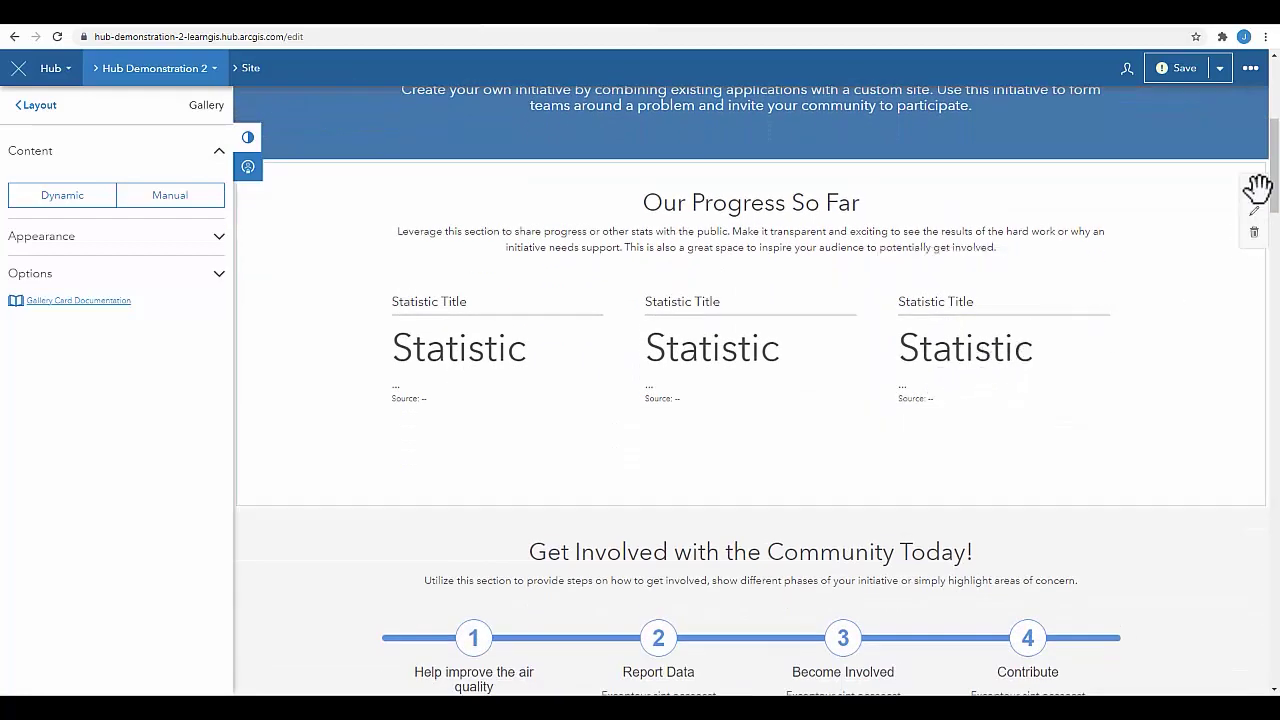
{"action": "left_click_drag", "start_coordinate": [1256, 187], "coordinate": [1070, 260]}
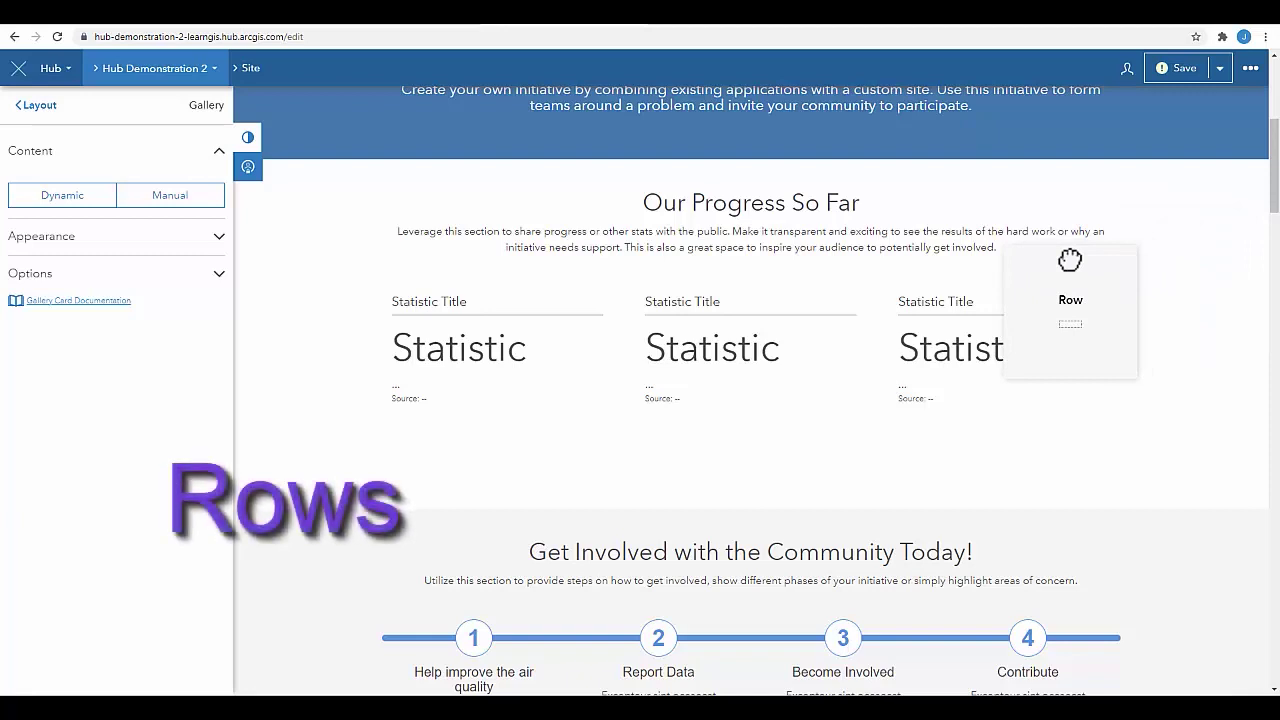
{"action": "left_click_drag", "start_coordinate": [1070, 260], "coordinate": [1070, 260]}
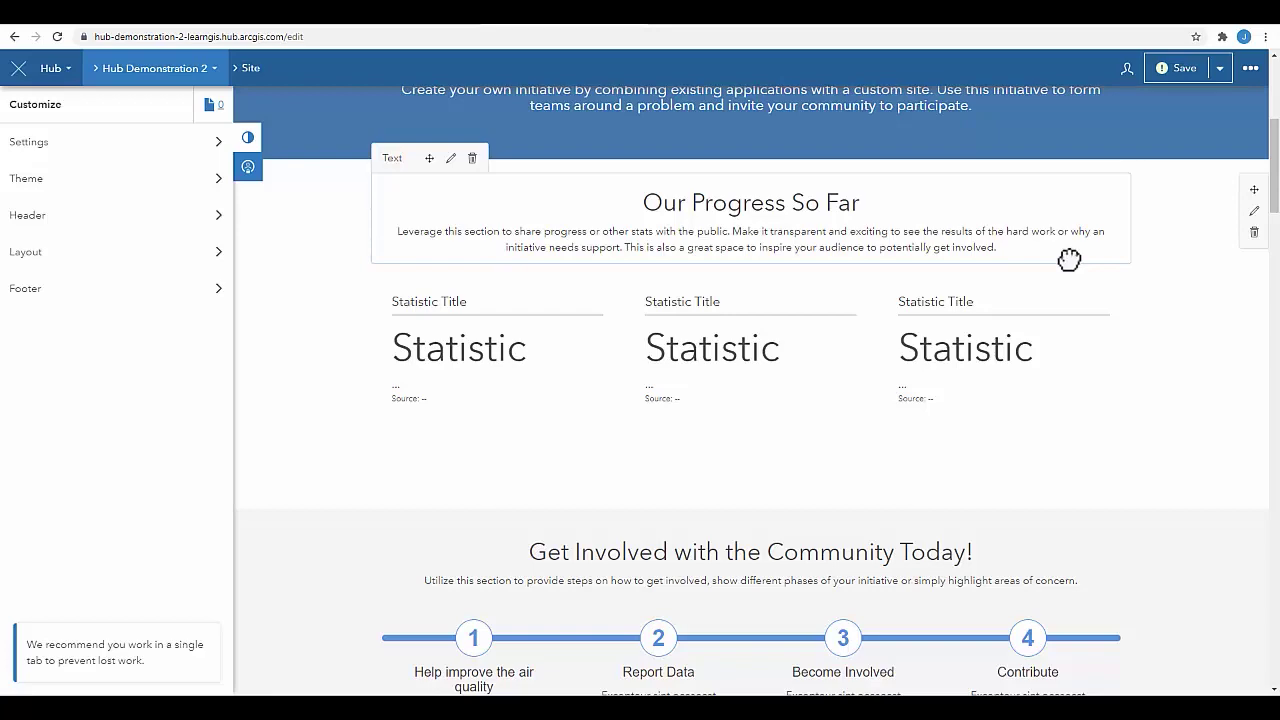
Move the 'Get Involved with the Community Today!' row above the Statistic row.
{"action": "scroll", "coordinate": [1073, 277], "scroll_direction": "down", "scroll_amount": 3}
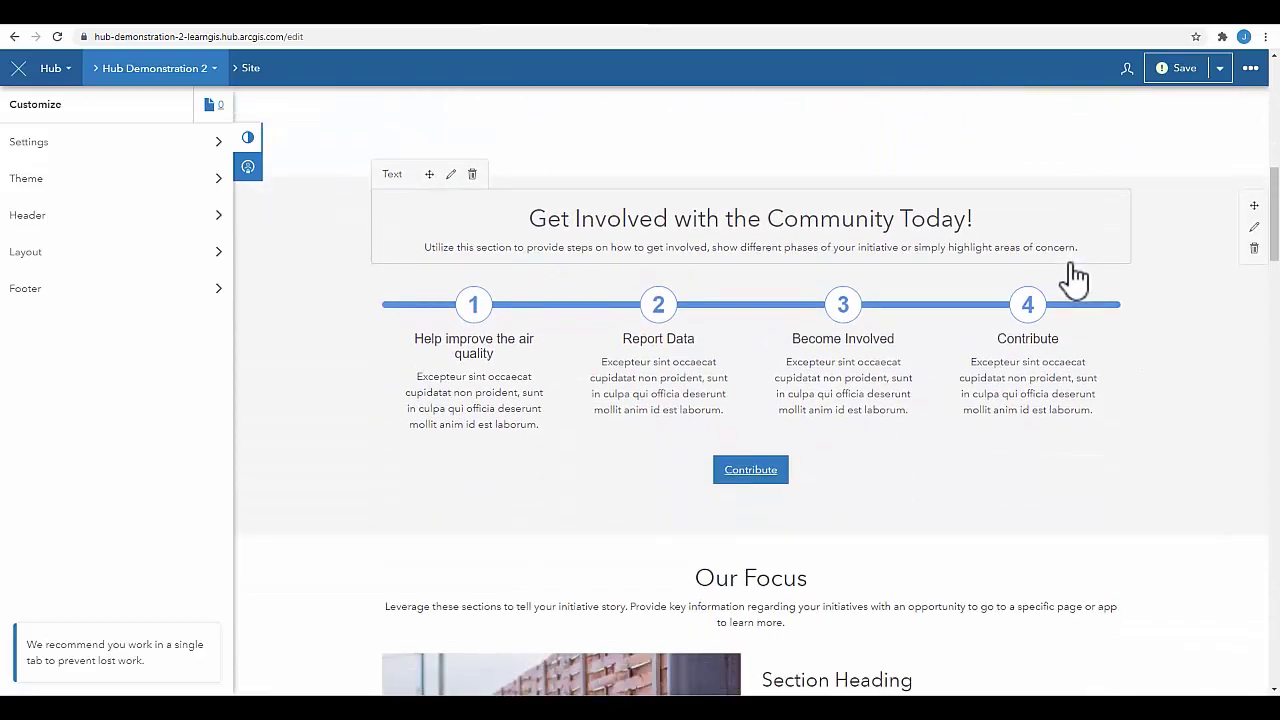
{"action": "left_click_drag", "start_coordinate": [1251, 206], "coordinate": [1212, 236]}
{"action": "scroll", "coordinate": [1198, 276], "scroll_direction": "down", "scroll_amount": 5}
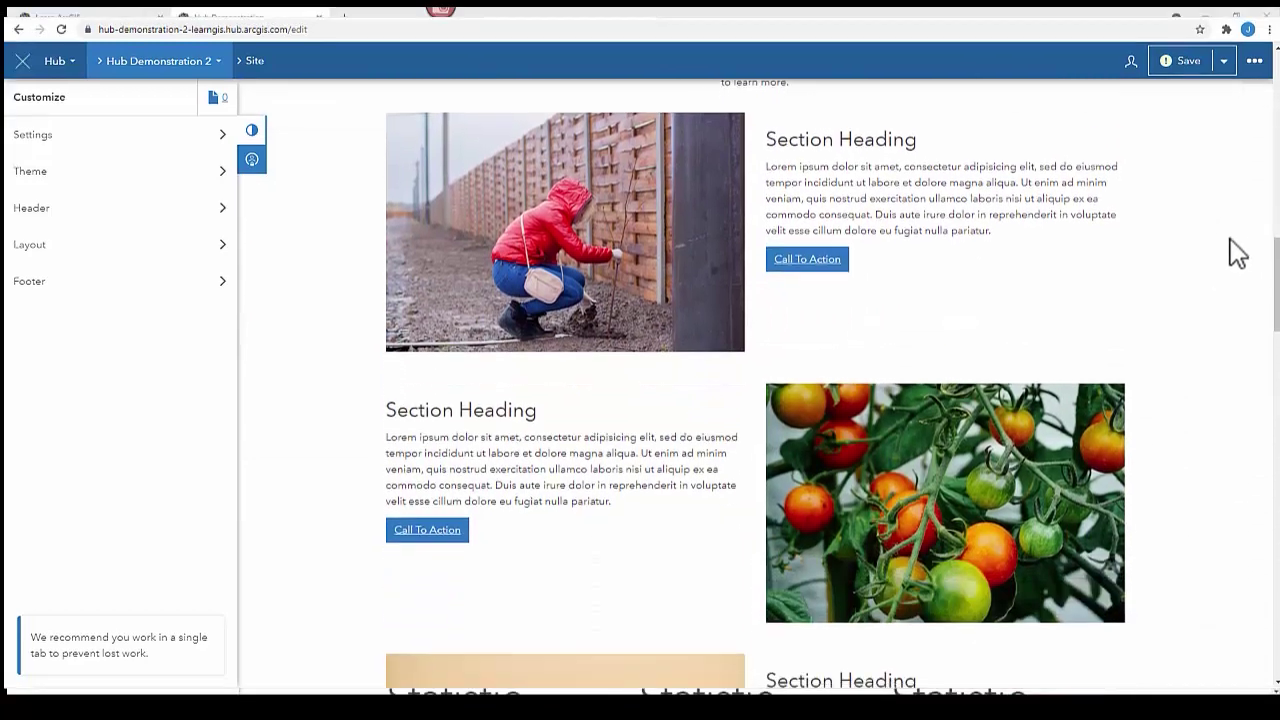
{"action": "scroll", "coordinate": [1238, 254], "scroll_direction": "up", "scroll_amount": 1}
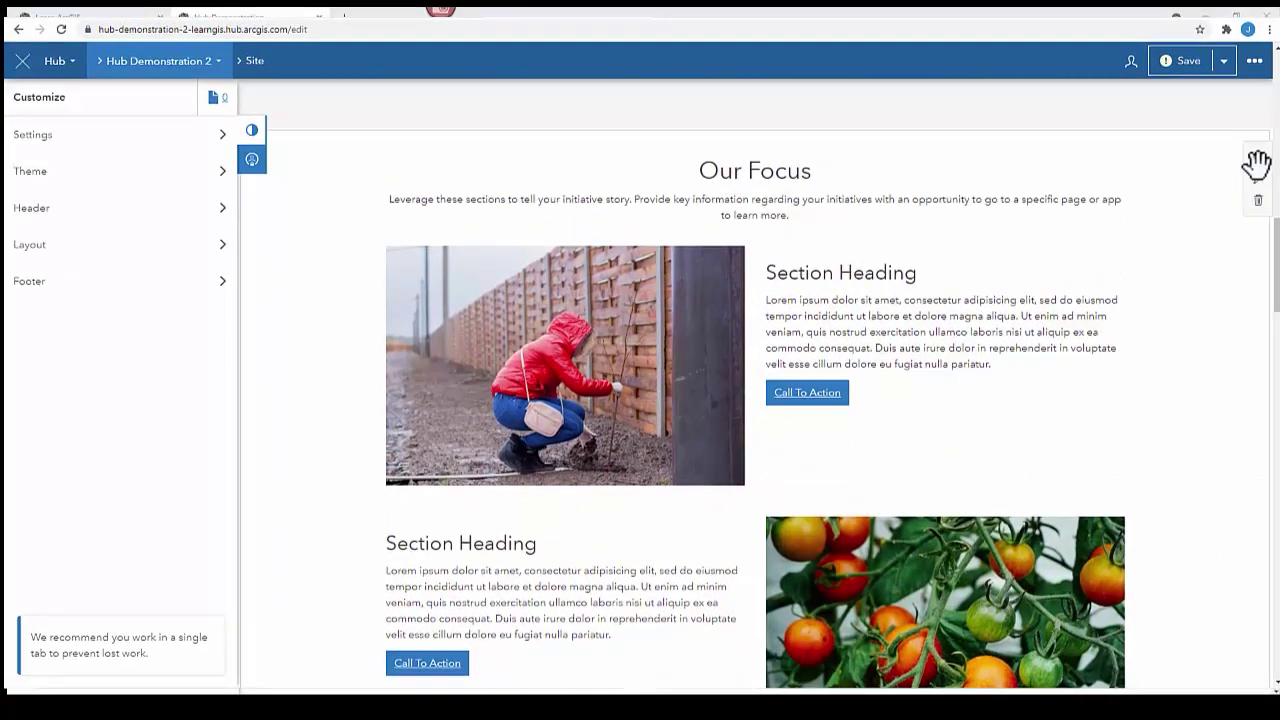
{"action": "left_click_drag", "start_coordinate": [1240, 168], "coordinate": [1194, 229]}
{"action": "scroll", "coordinate": [1195, 270], "scroll_direction": "up", "scroll_amount": 2}
{"action": "scroll", "coordinate": [1195, 277], "scroll_direction": "up", "scroll_amount": 3}
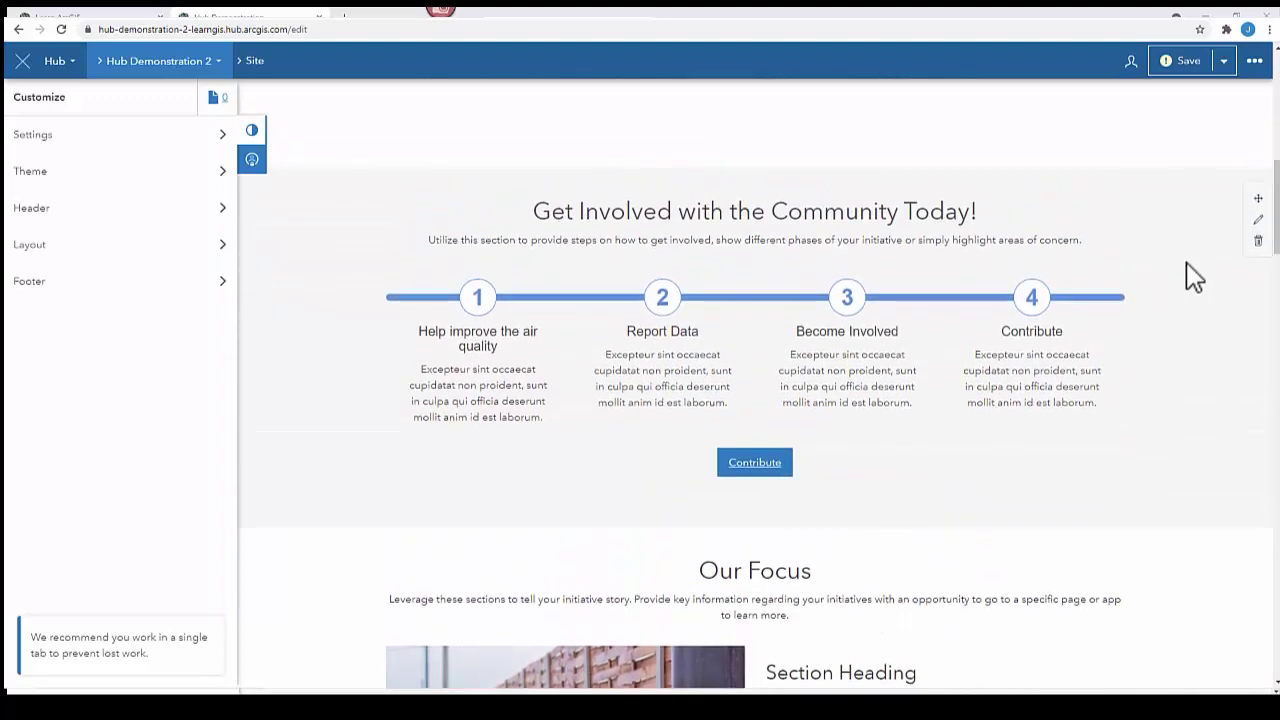
{"action": "scroll", "coordinate": [1240, 445], "scroll_direction": "up", "scroll_amount": 2}
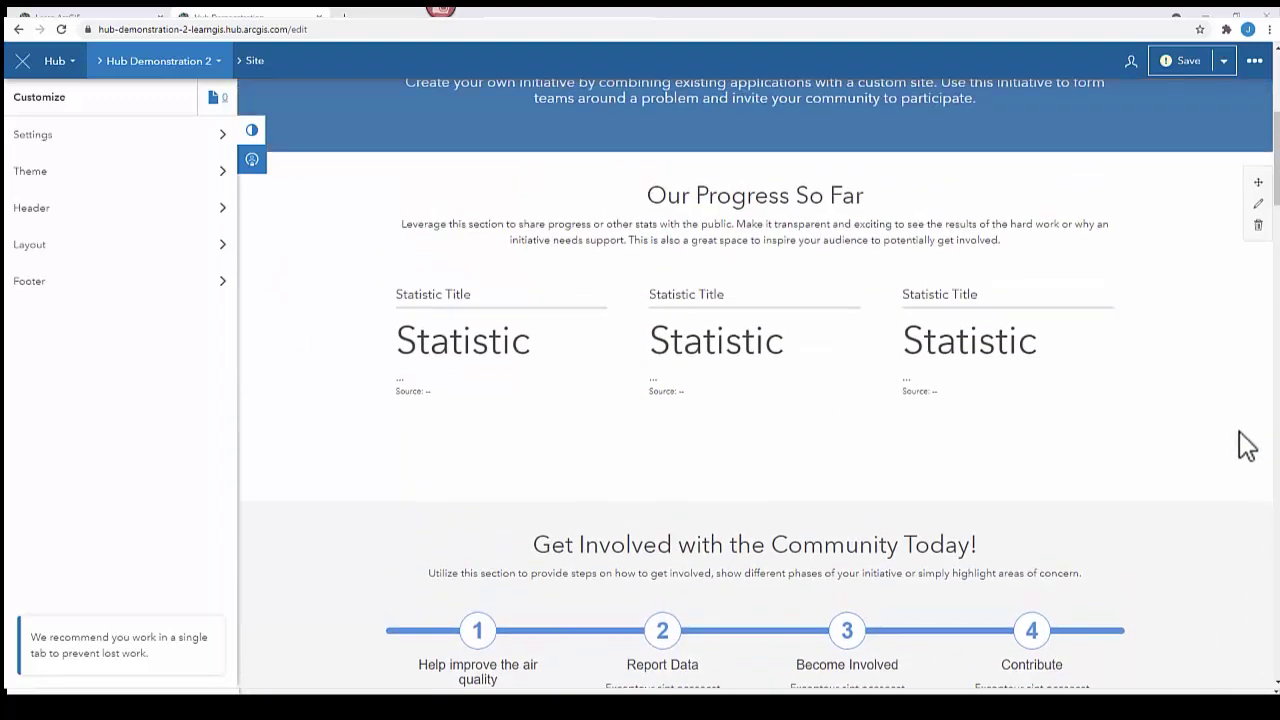
{"action": "left_click_drag", "start_coordinate": [1249, 516], "coordinate": [766, 166]}
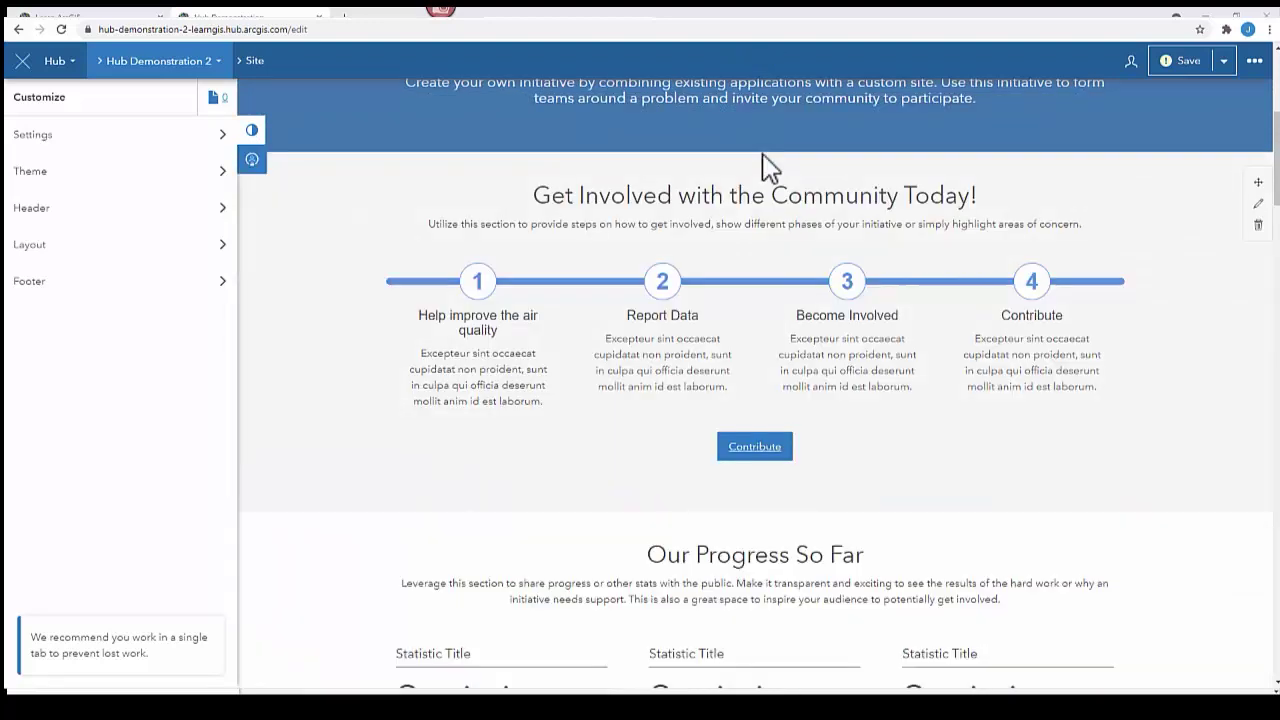
{"action": "scroll", "coordinate": [870, 314], "scroll_direction": "down", "scroll_amount": 6}
{"action": "scroll", "coordinate": [870, 314], "scroll_direction": "down", "scroll_amount": 5}
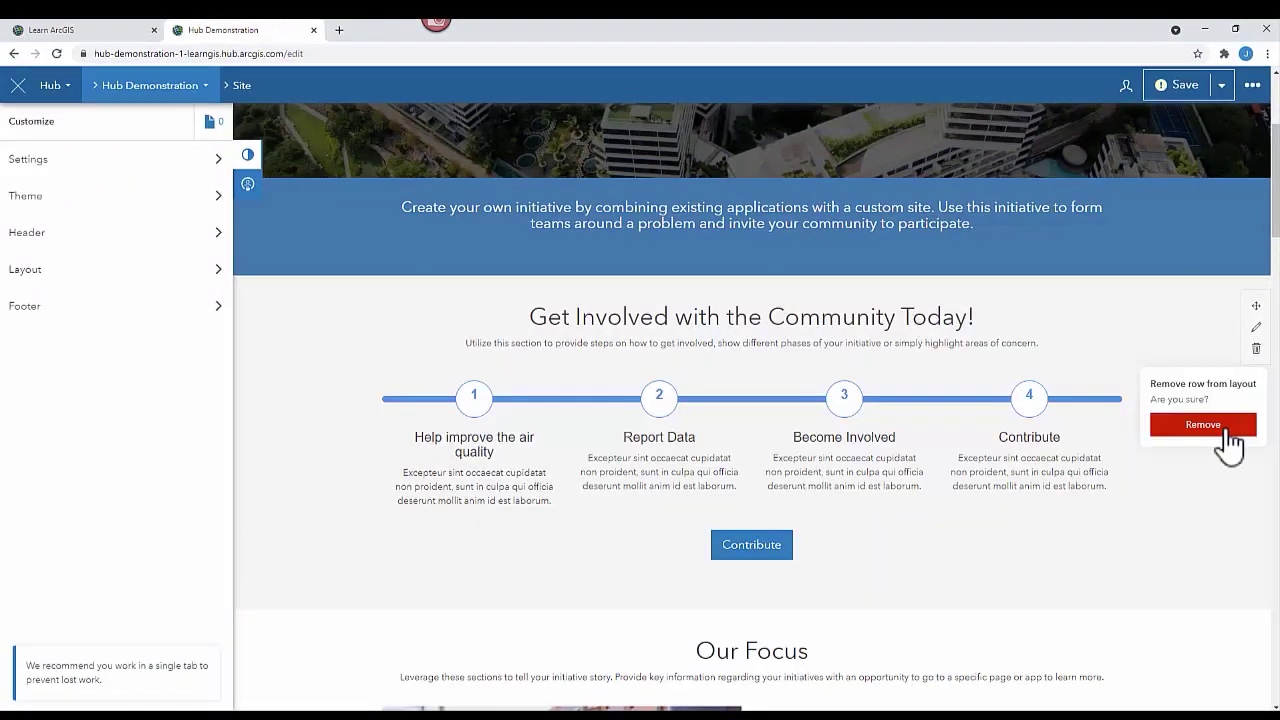
Remove the Get Involved, Our Focus, Don't just tell the story and See Our City in Action rows.
{"action": "left_click", "coordinate": [1222, 428]}
{"action": "left_click", "coordinate": [1256, 348]}
{"action": "left_click", "coordinate": [1222, 428]}
{"action": "left_click", "coordinate": [1256, 348]}
{"action": "left_click", "coordinate": [1222, 428]}
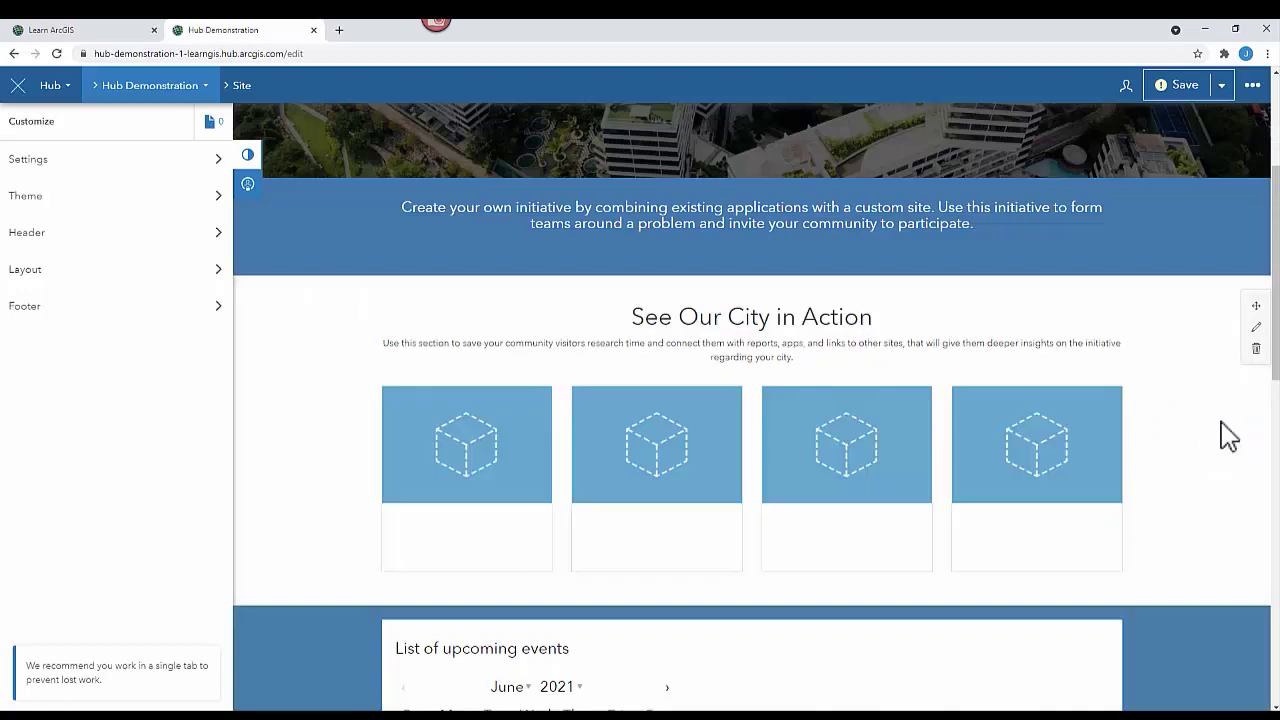
{"action": "left_click", "coordinate": [1256, 348]}
{"action": "left_click", "coordinate": [1203, 424]}
Remove the upcoming events, Sign Up and Contact rows.
{"action": "left_click", "coordinate": [1256, 348]}
{"action": "left_click", "coordinate": [1222, 428]}
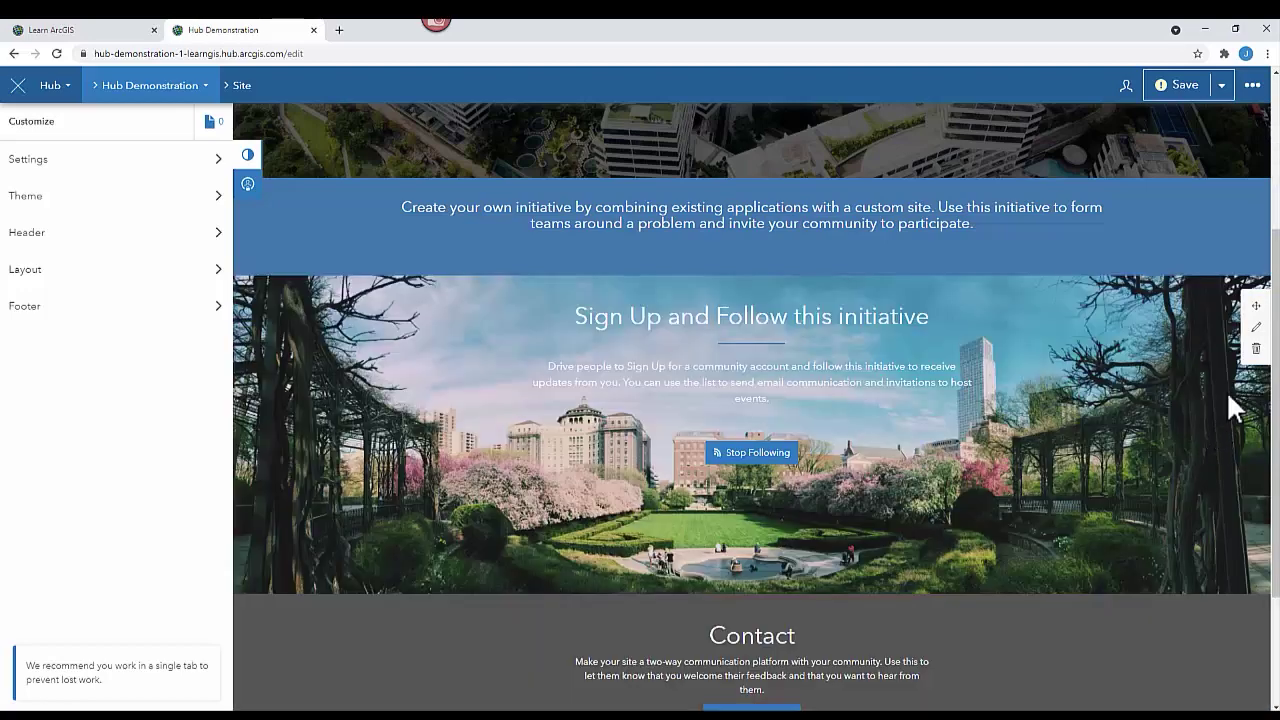
{"action": "left_click", "coordinate": [1256, 348]}
{"action": "left_click", "coordinate": [1210, 427]}
{"action": "left_click", "coordinate": [1256, 480]}
{"action": "left_click", "coordinate": [1220, 562]}
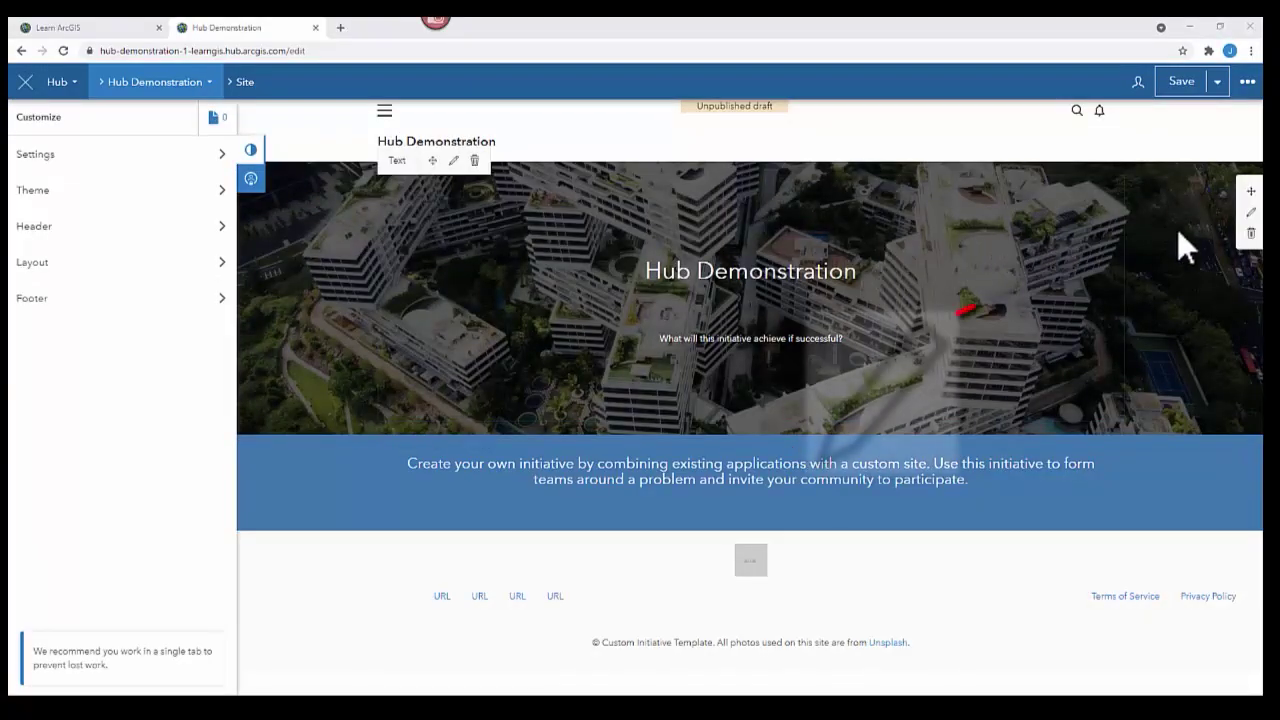
Upload the Banner2 image from the computer as the hero row's background.
{"action": "left_click", "coordinate": [1250, 216]}
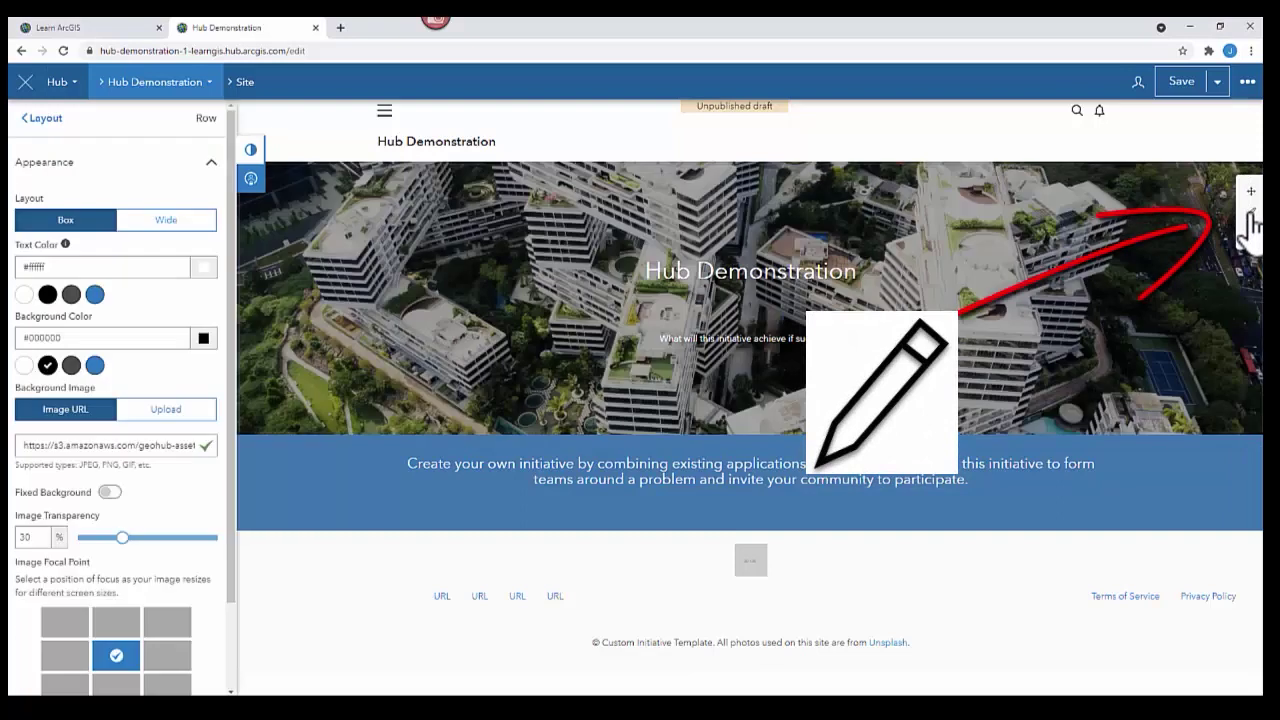
{"action": "left_click", "coordinate": [166, 410]}
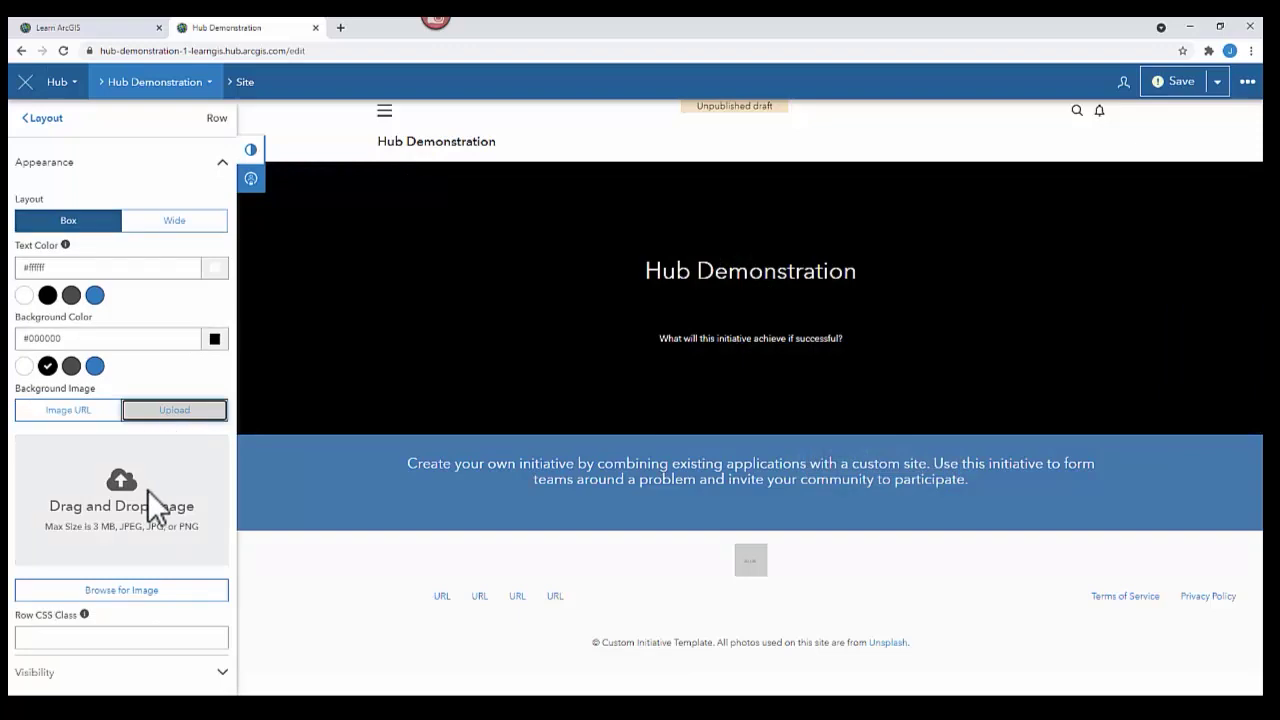
{"action": "left_click", "coordinate": [110, 592]}
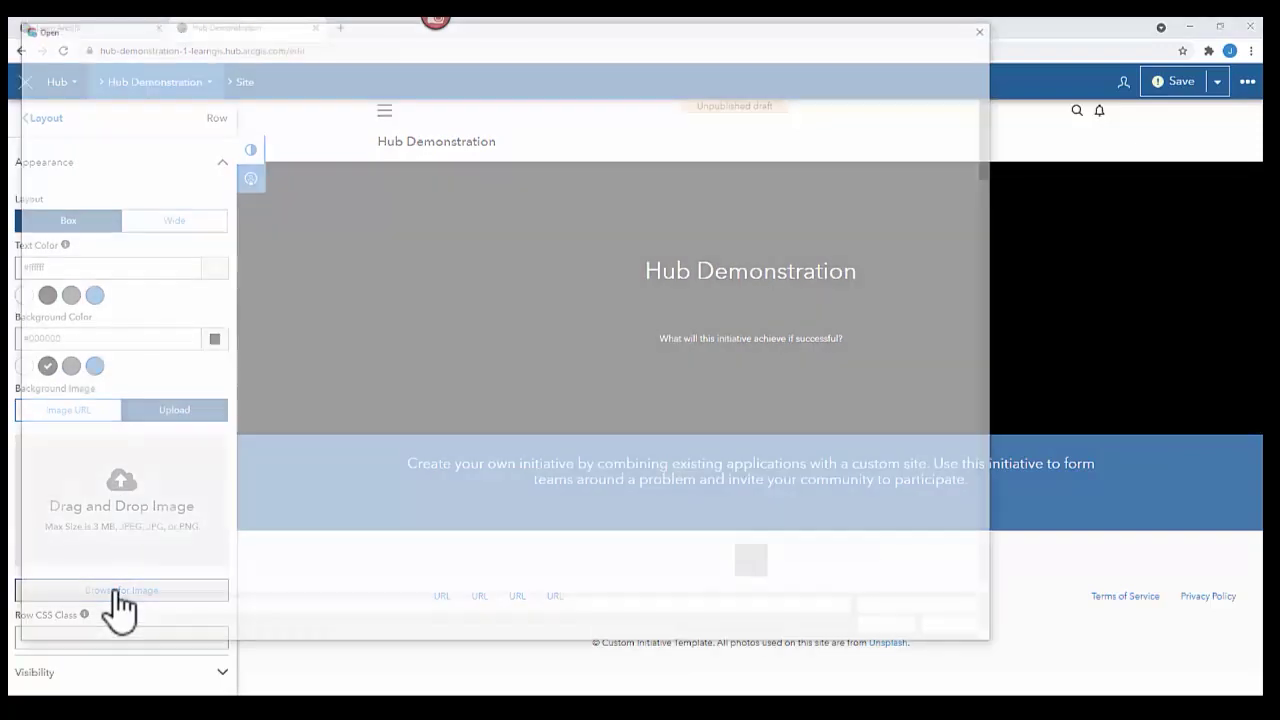
{"action": "scroll", "coordinate": [680, 366], "scroll_direction": "down", "scroll_amount": 5}
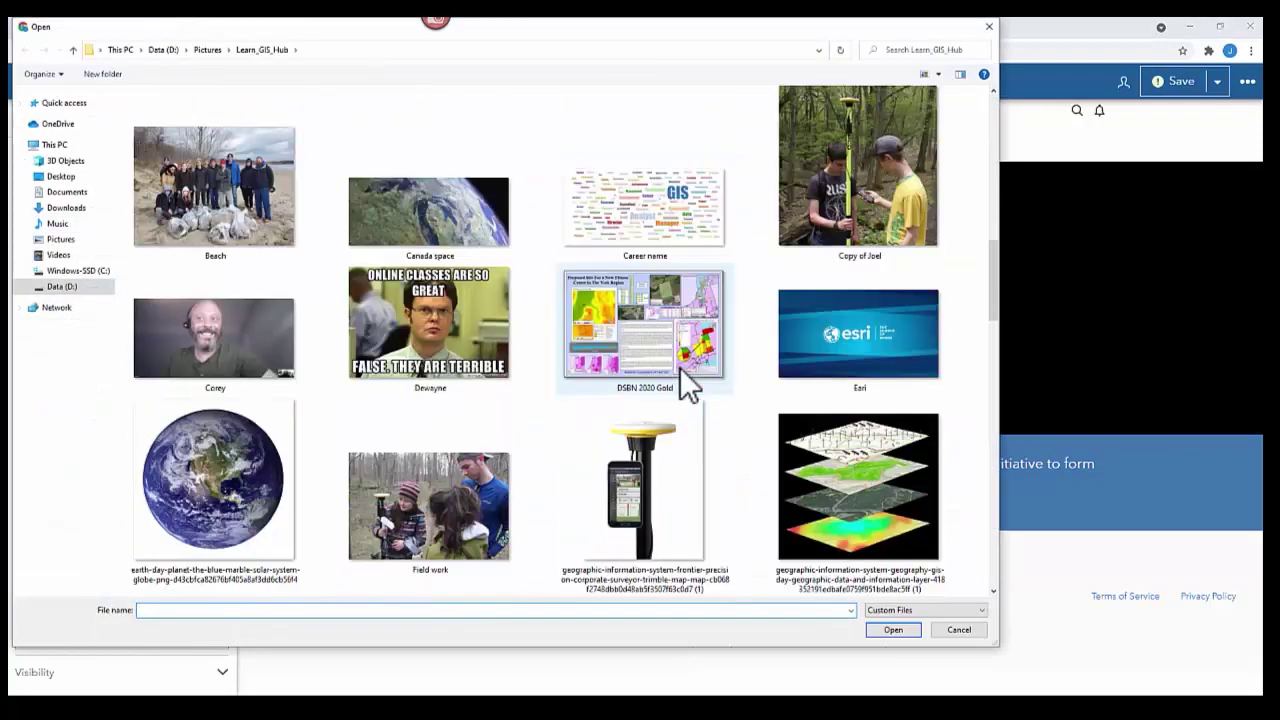
{"action": "scroll", "coordinate": [681, 368], "scroll_direction": "up", "scroll_amount": 2}
{"action": "left_click", "coordinate": [648, 246]}
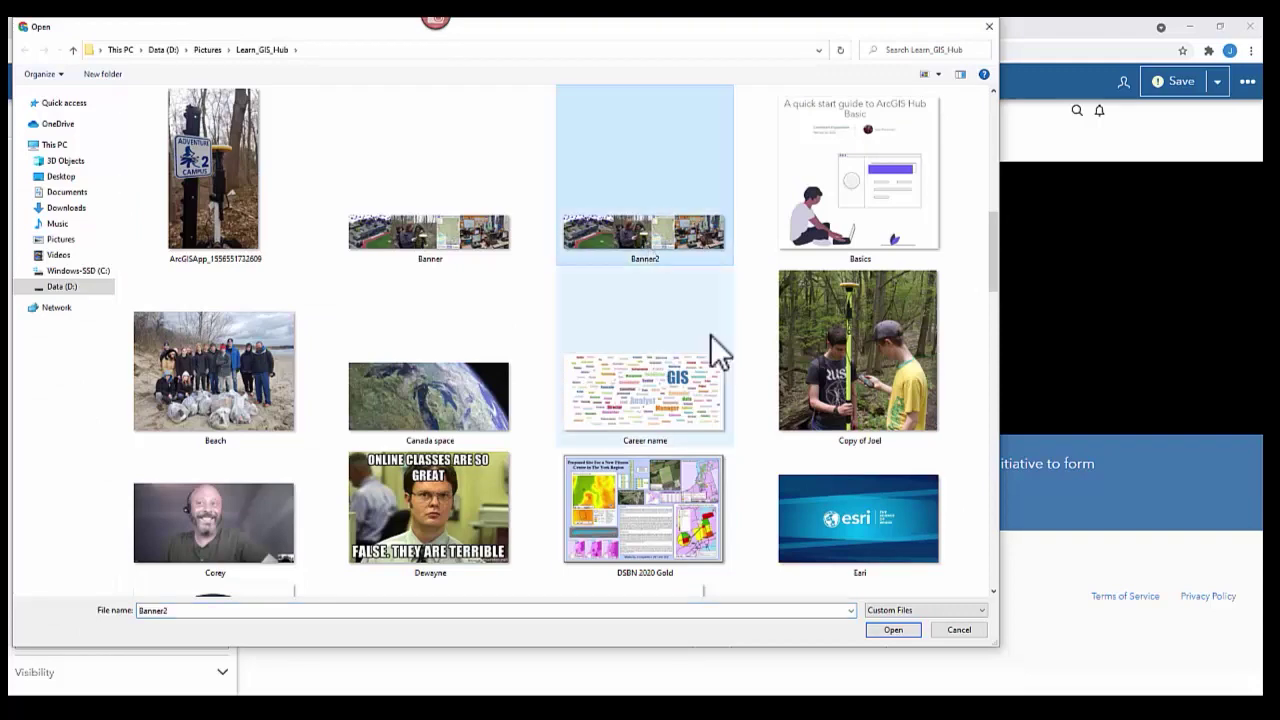
{"action": "left_click", "coordinate": [891, 630]}
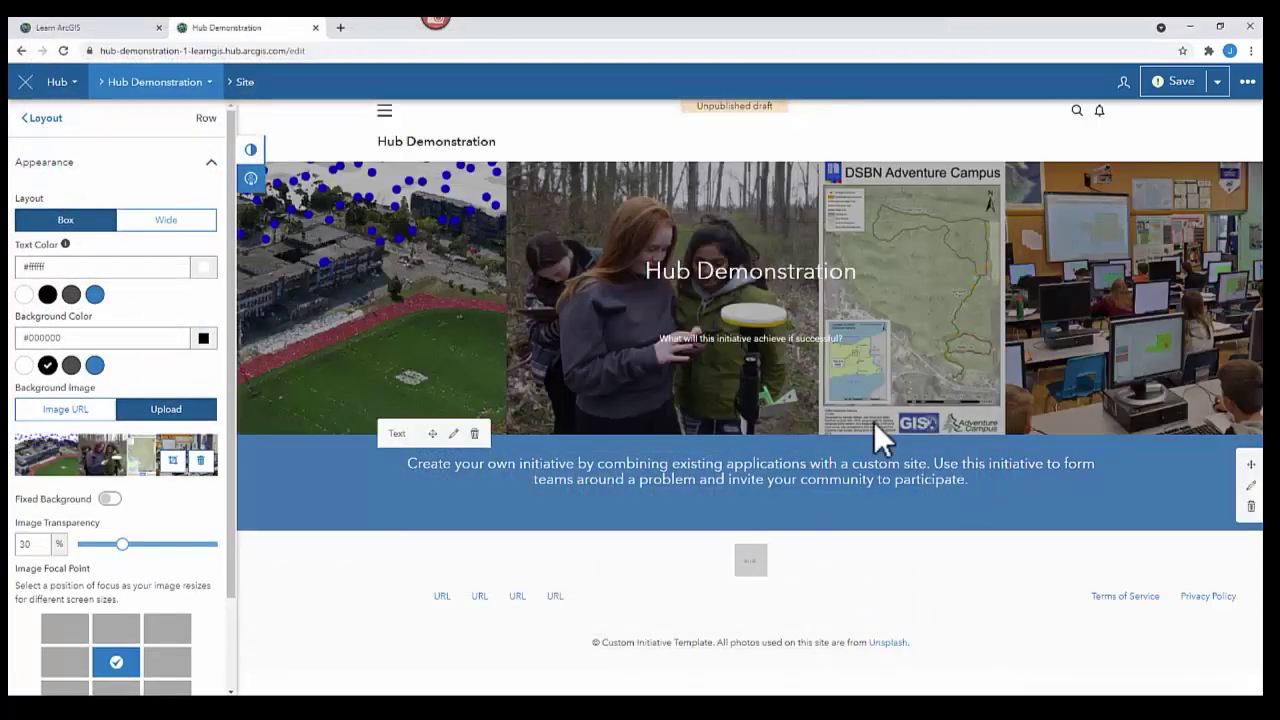
Make the 'Hub Demonstration' title bold and apply the Banner text style.
{"action": "left_click", "coordinate": [777, 270]}
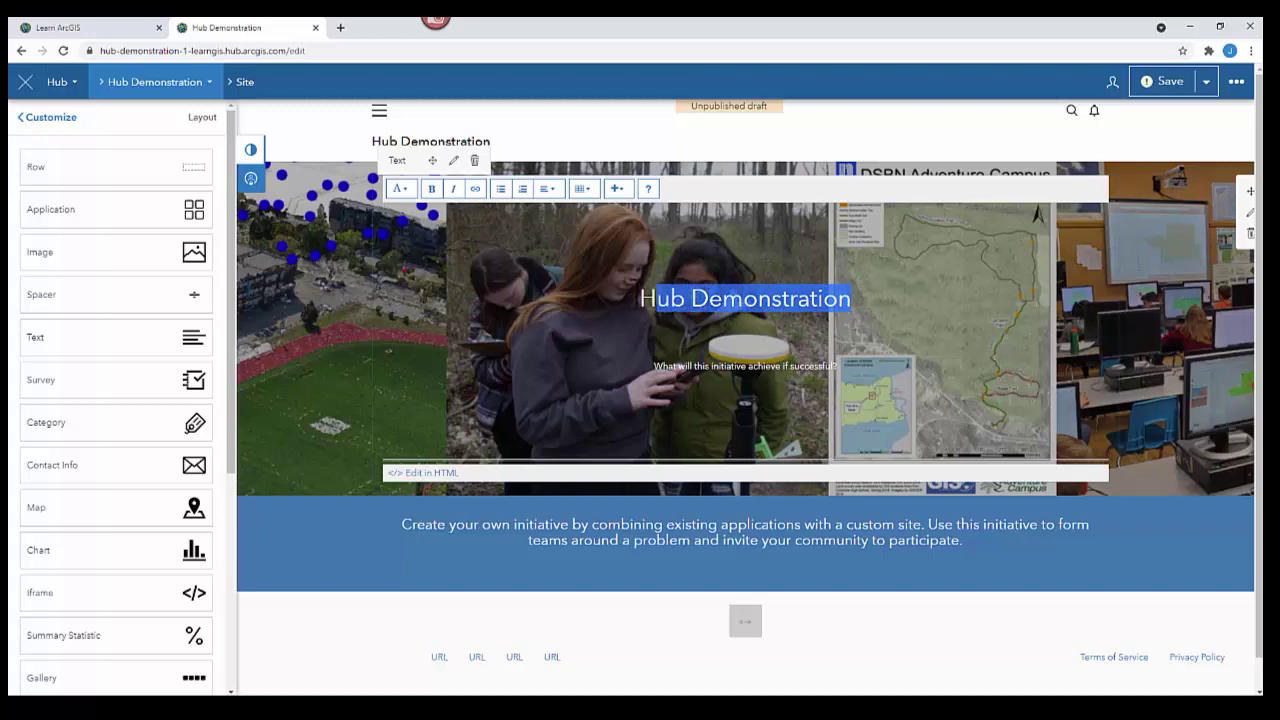
{"action": "left_click", "coordinate": [431, 192]}
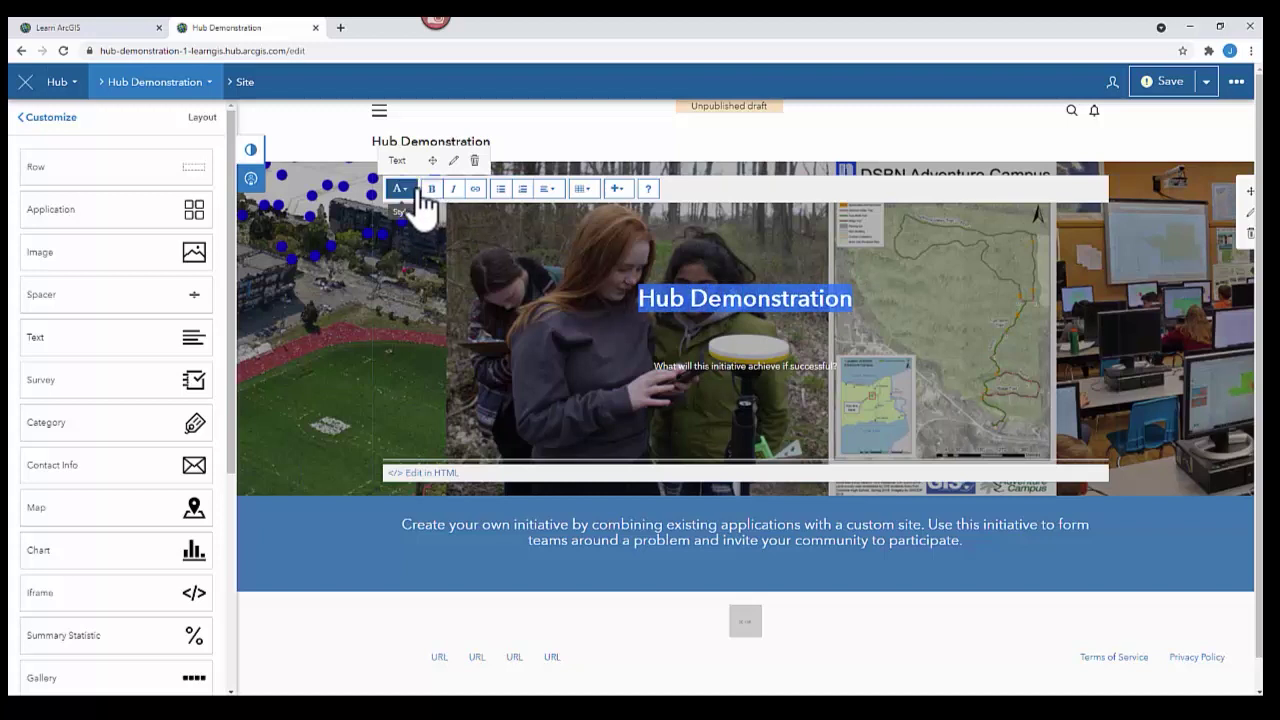
{"action": "left_click", "coordinate": [401, 189]}
{"action": "left_click", "coordinate": [450, 292]}
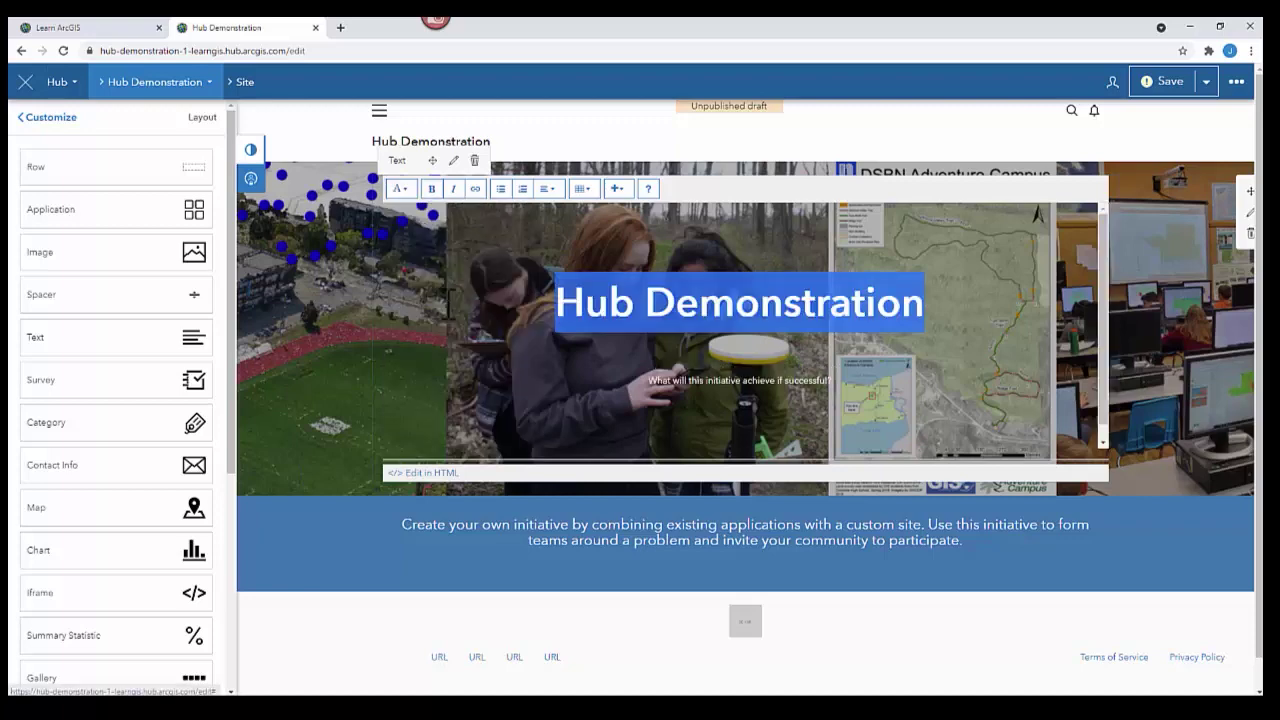
{"action": "left_click", "coordinate": [1162, 84]}
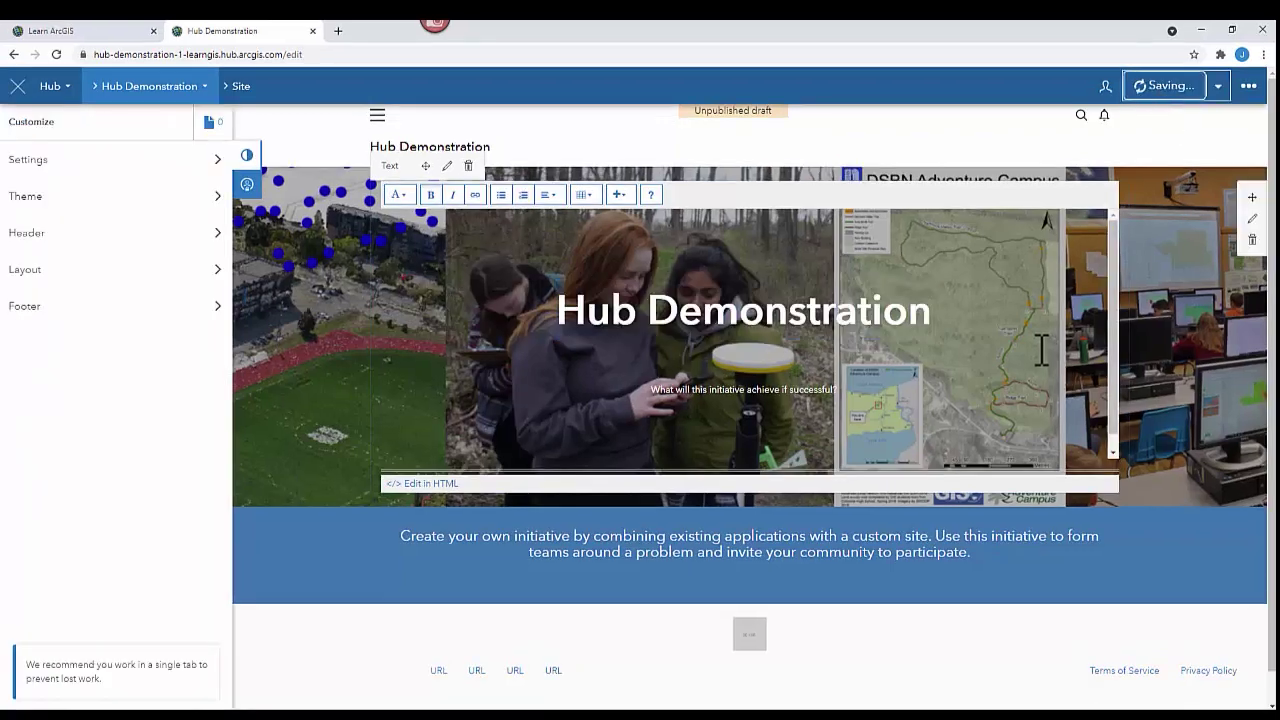
Drop a new Row from the Layout blocks directly below the hero banner.
{"action": "left_click", "coordinate": [1088, 515]}
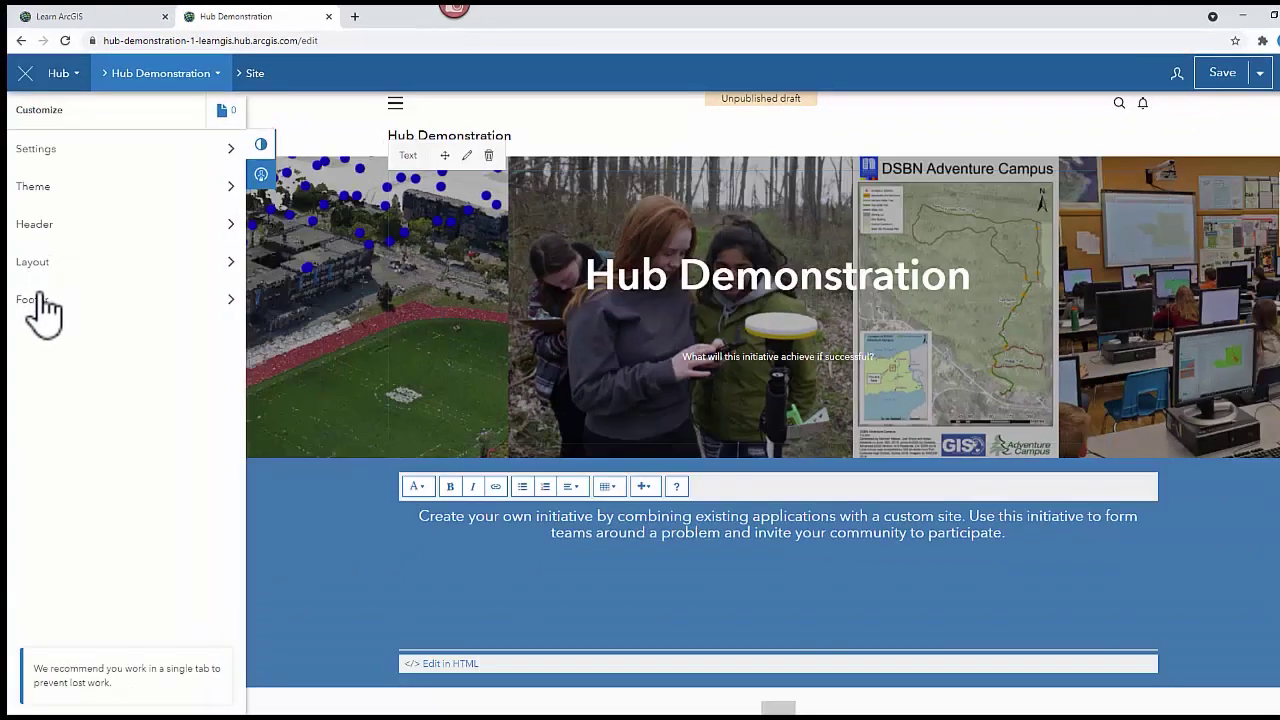
{"action": "left_click", "coordinate": [48, 268]}
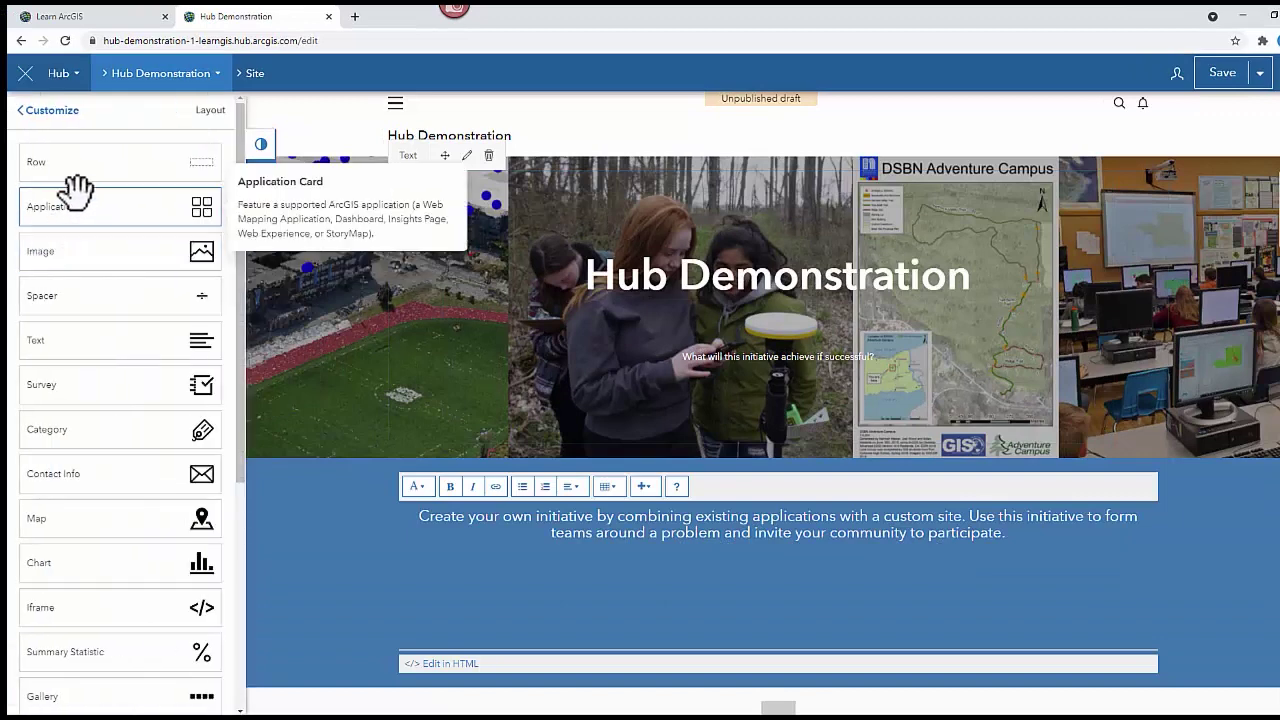
{"action": "left_click_drag", "start_coordinate": [82, 167], "coordinate": [790, 478]}
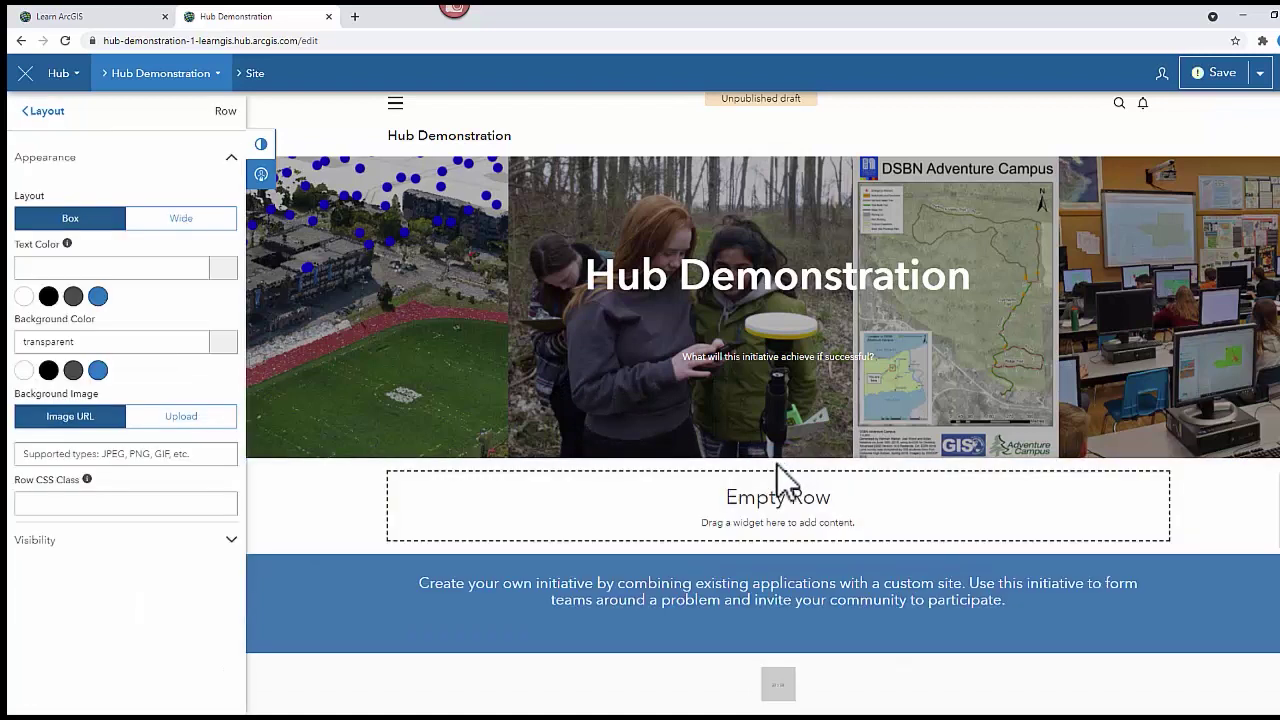